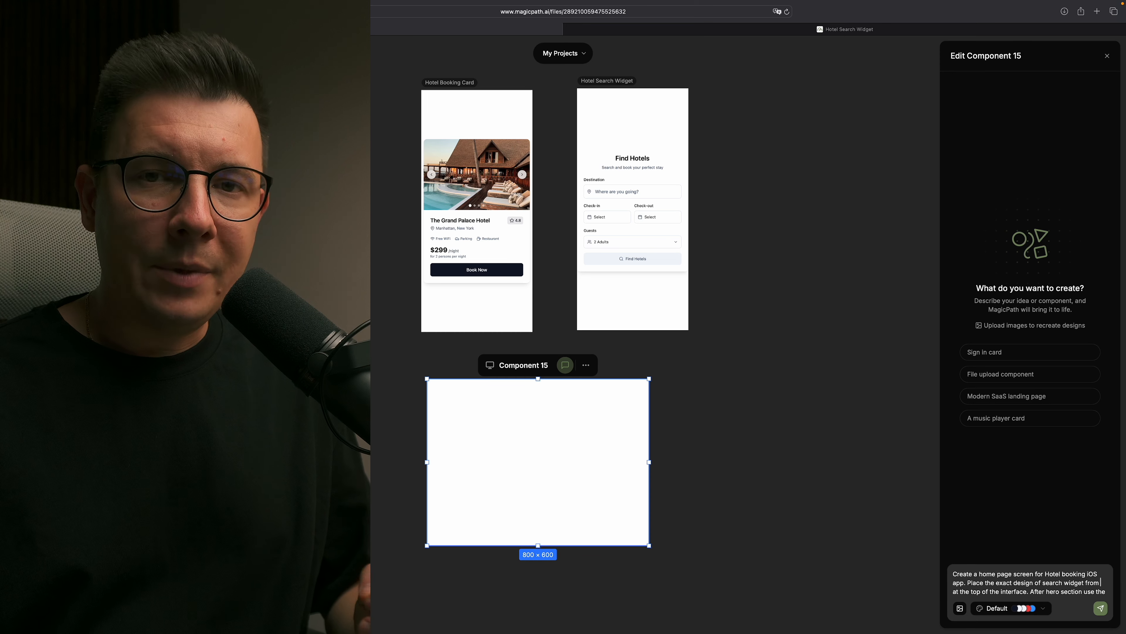
- Insert a mention of the Hotel Booking Card component after "search widget from" in the home page prompt
type("@")
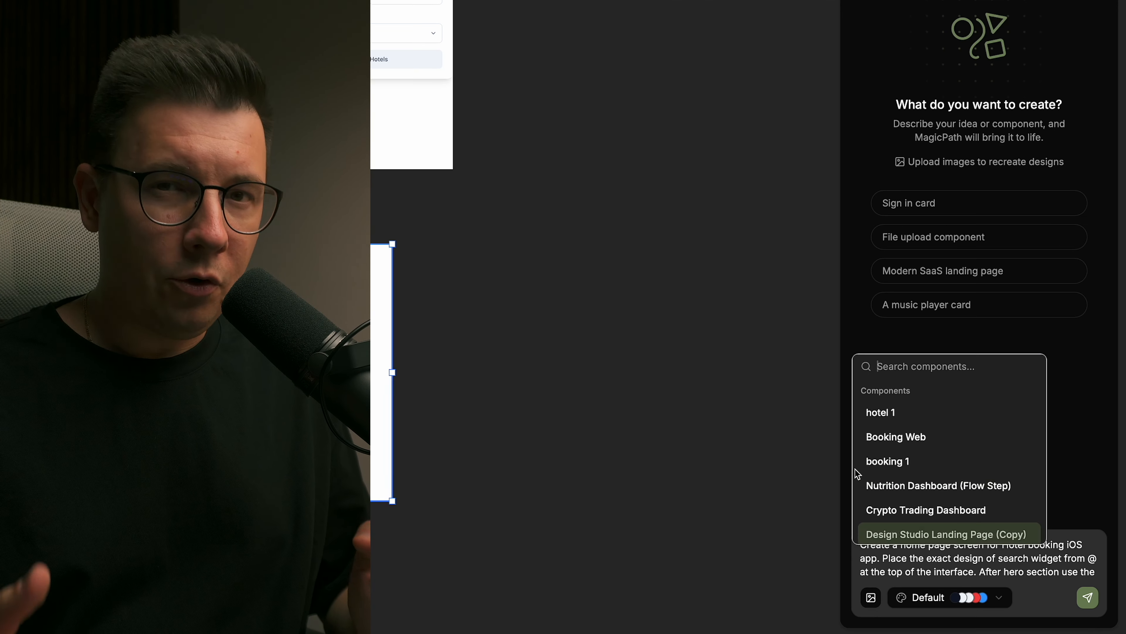
scroll(857, 474, "down", 10)
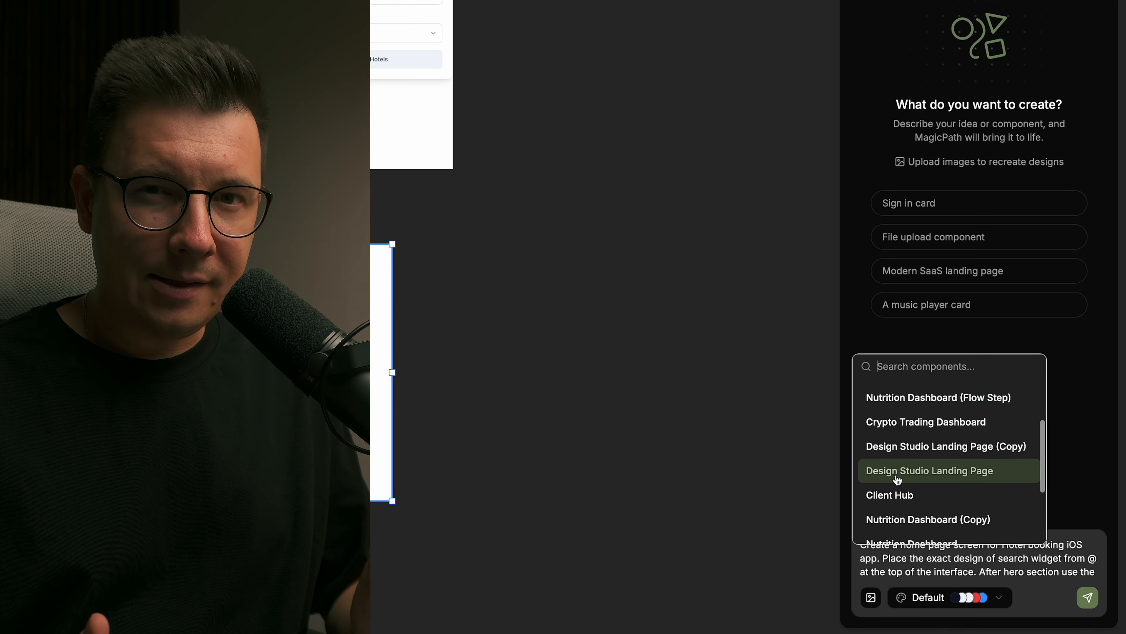
left_click(931, 509)
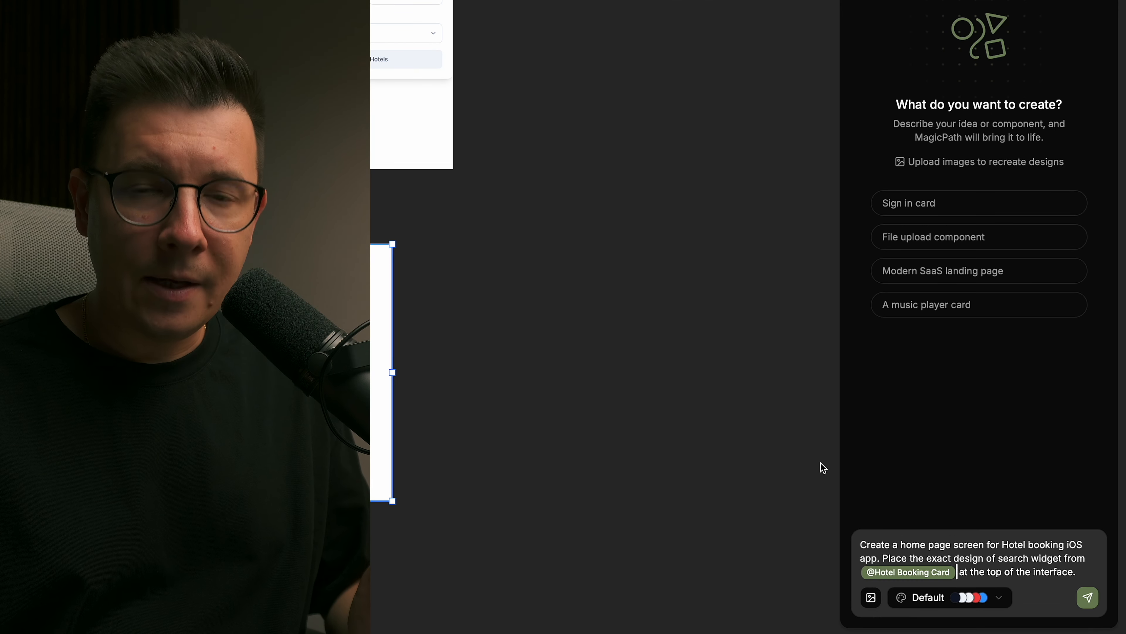
- Replace the dashes after "hotel card from" in the home page prompt with a mention of an existing component
scroll(1019, 556, "down", 2)
left_click(929, 566)
key("BackSpace")
key("BackSpace")
key("BackSpace")
key("BackSpace")
key("BackSpace")
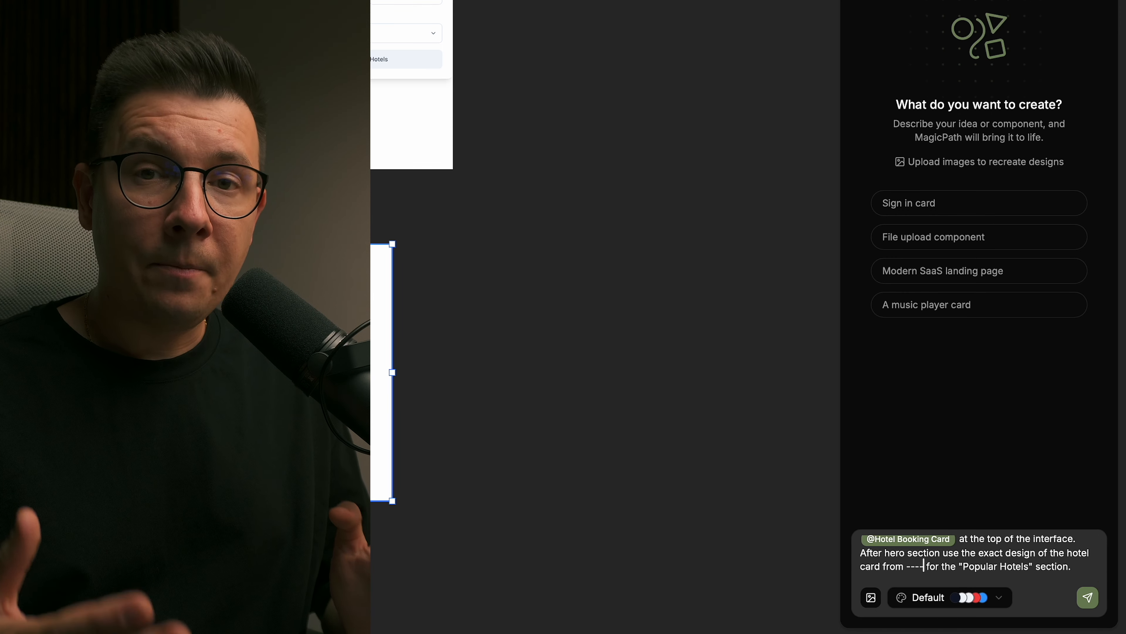
type("@")
scroll(932, 466, "down", 8)
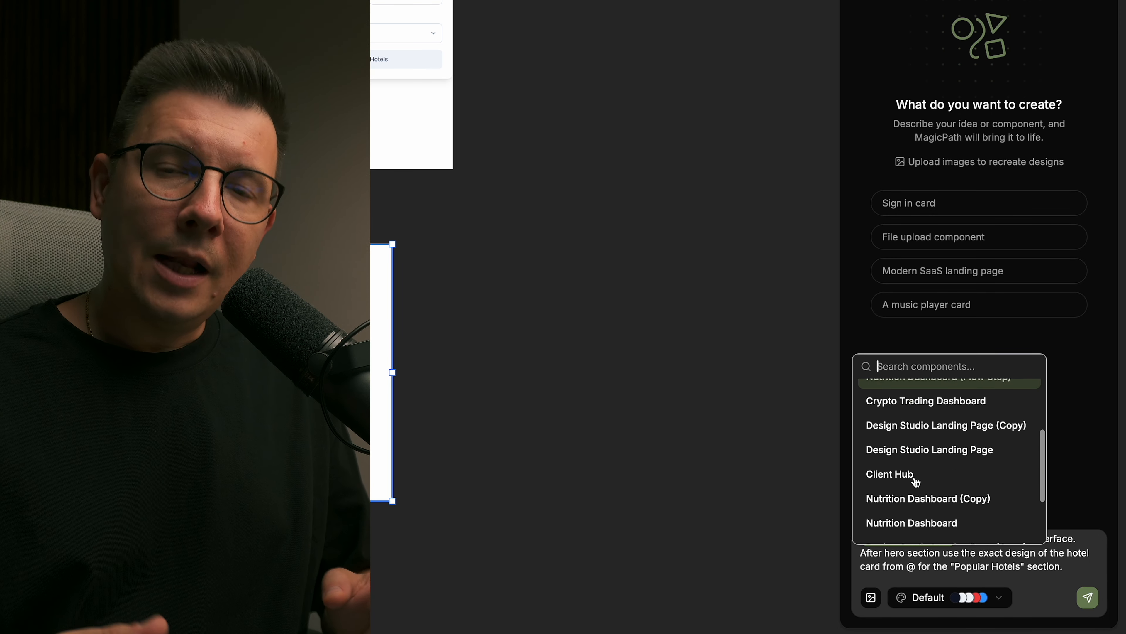
left_click(916, 528)
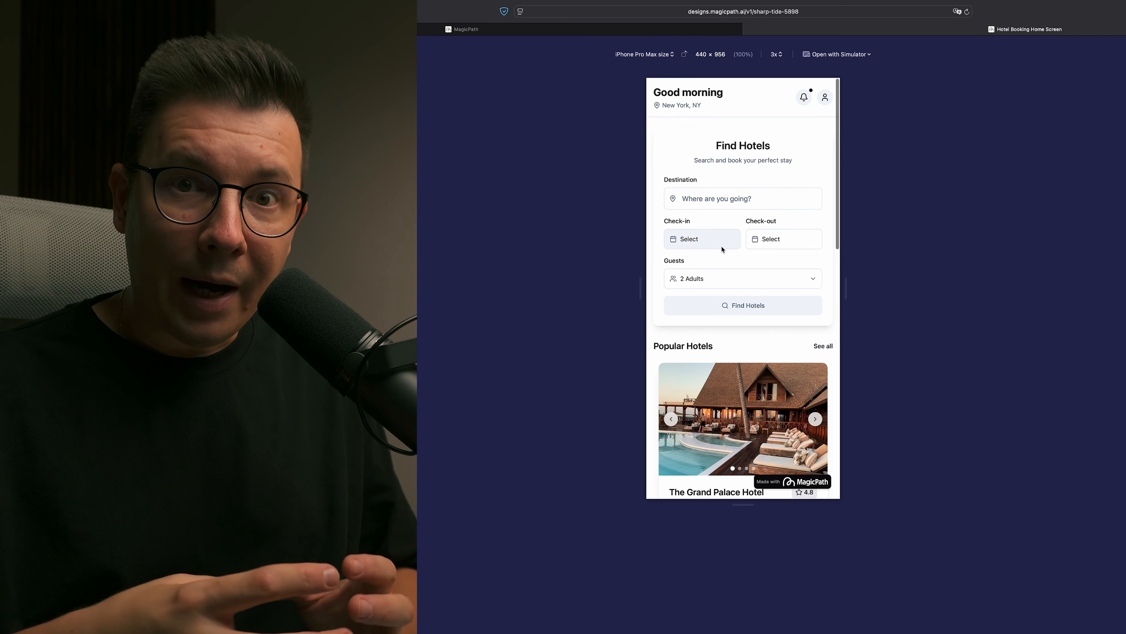
- Look through the hotel booking home screen preview, from the search widget to the Popular Hotels cards
scroll(817, 155, "down", 3)
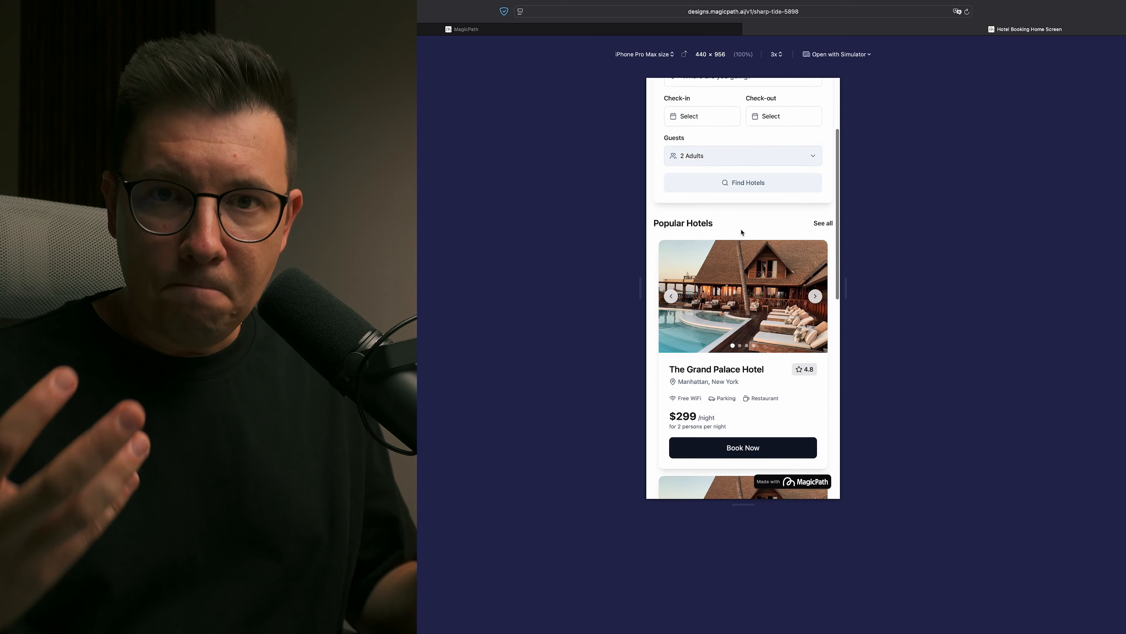
scroll(802, 204, "up", 3)
scroll(794, 251, "down", 6)
scroll(754, 311, "up", 3)
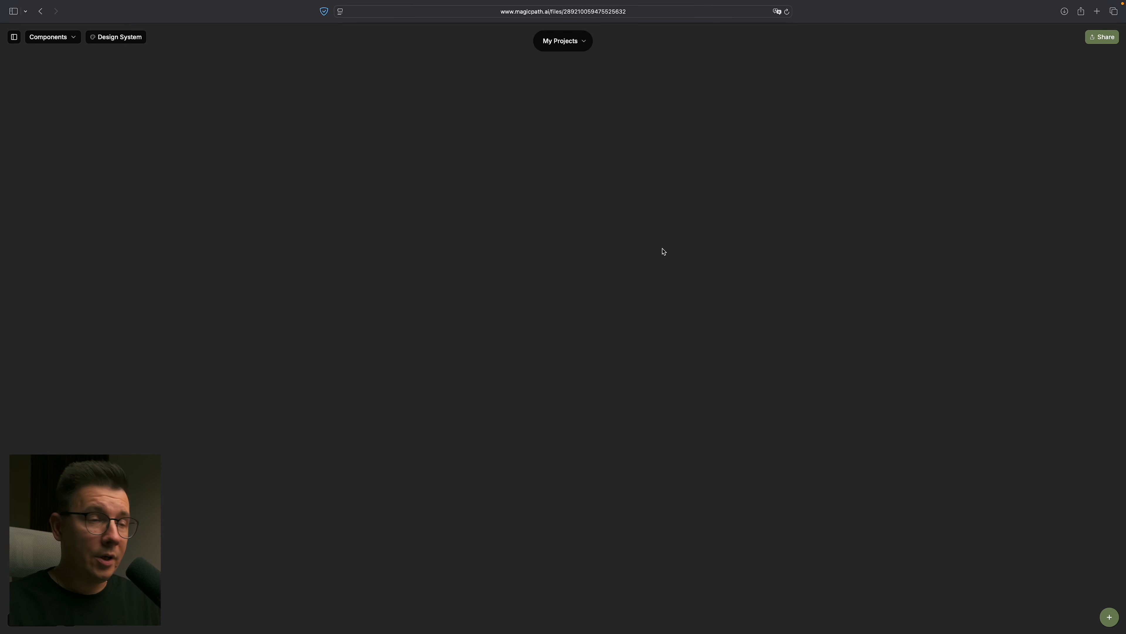
- Switch to the text editor with the prepared prompts and read through the hotel card prompt and its listed requirements
key("ctrl+Right")
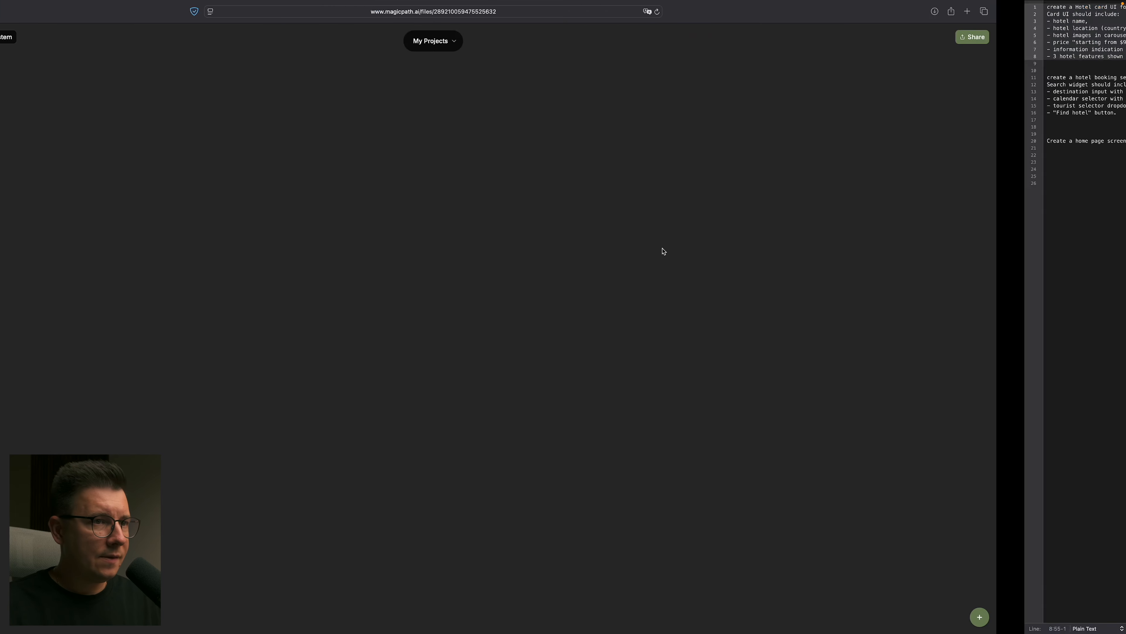
left_click(455, 216)
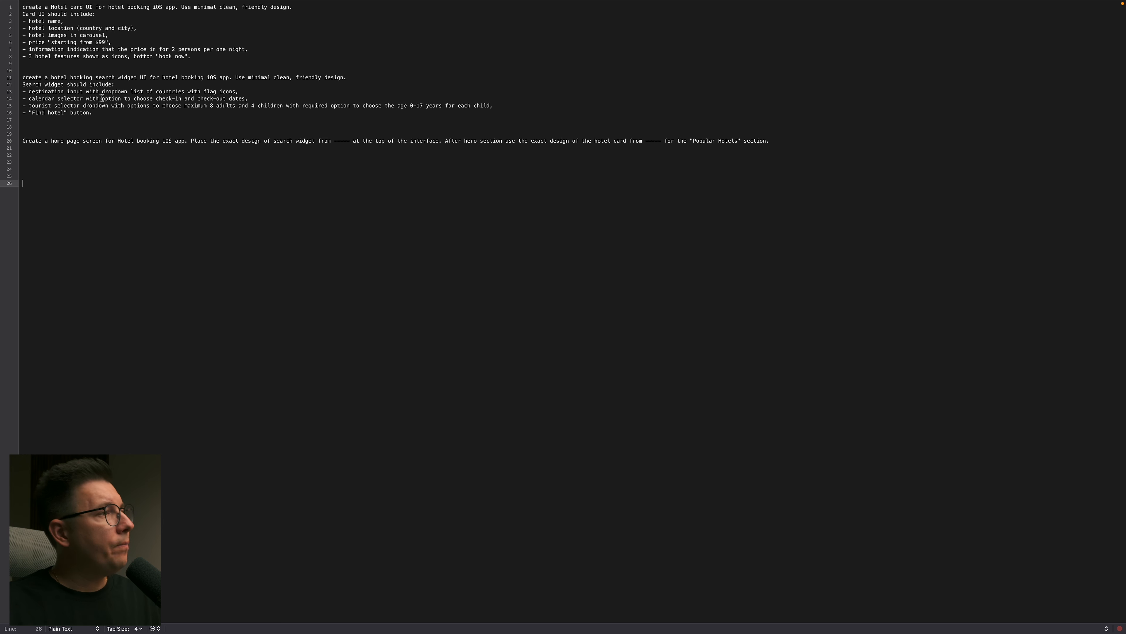
left_click_drag(204, 63, 15, 13)
left_click(141, 119)
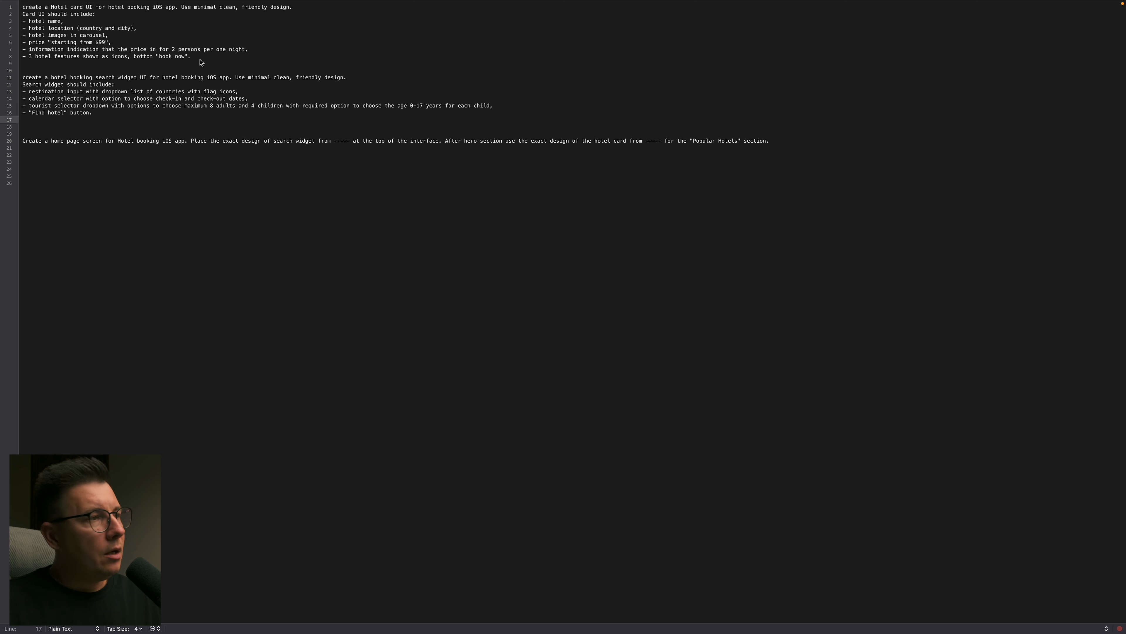
left_click_drag(201, 59, 67, 35)
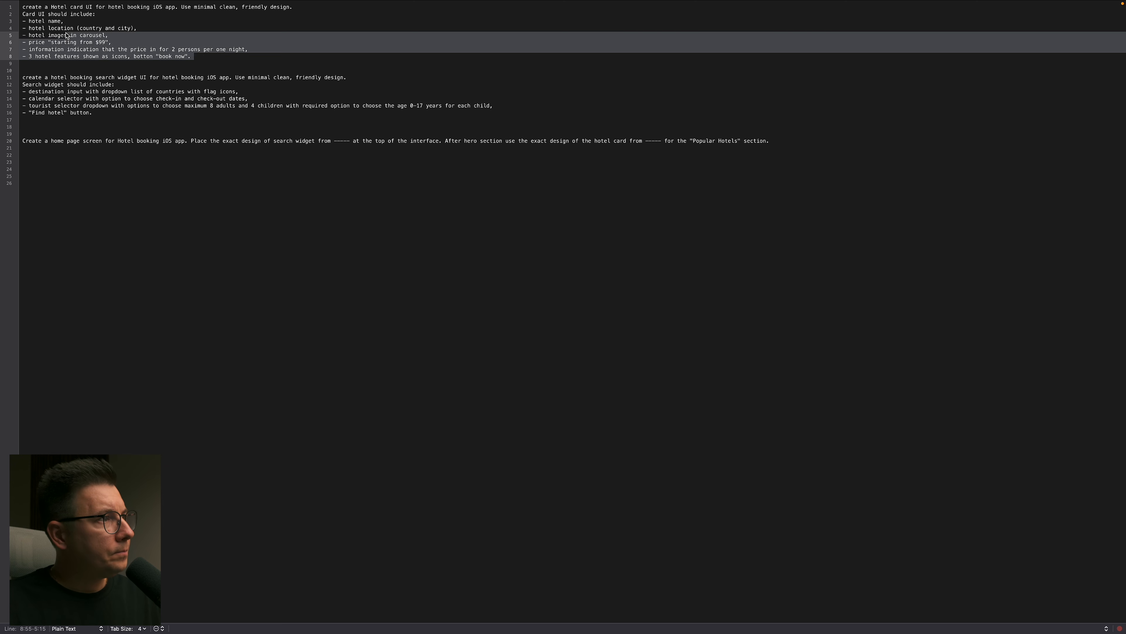
left_click(144, 71)
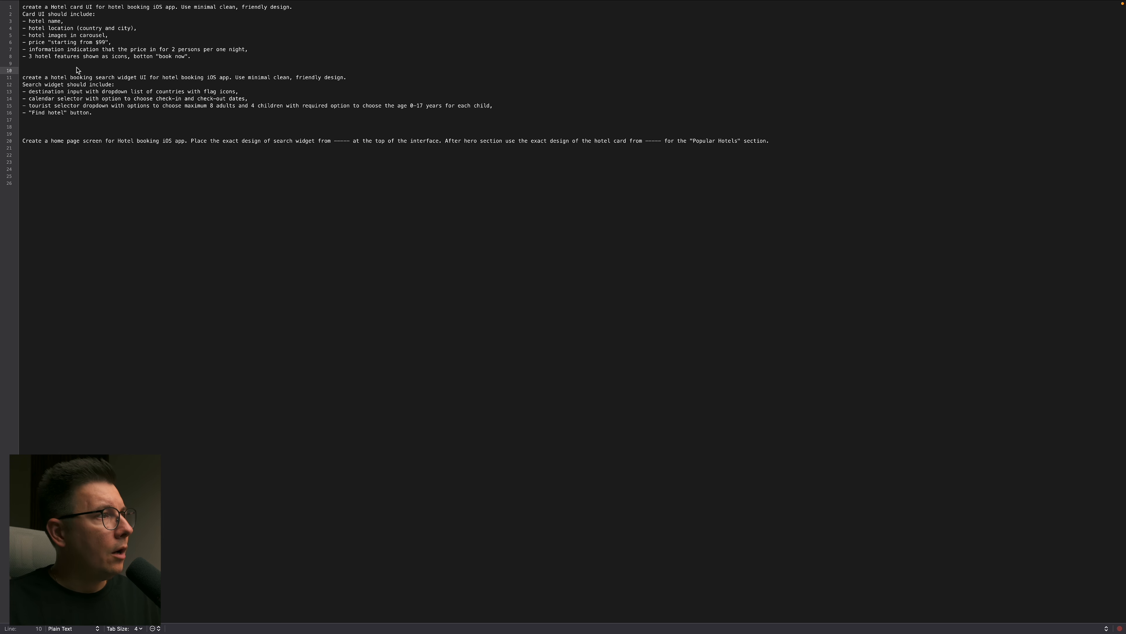
left_click(65, 64)
left_click(75, 127)
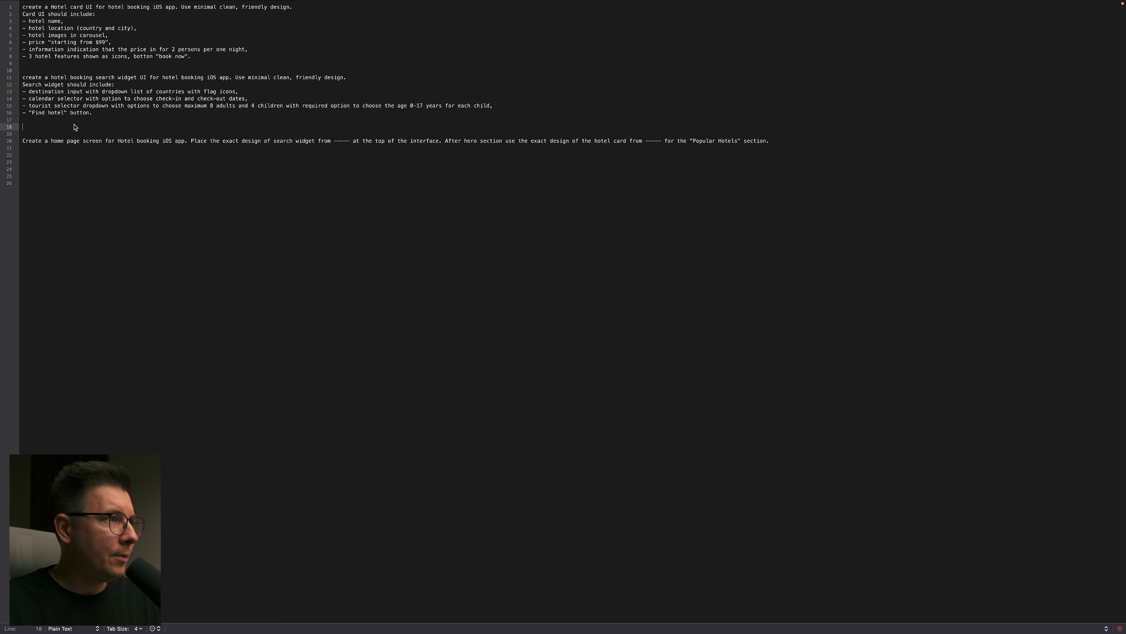
left_click(50, 65)
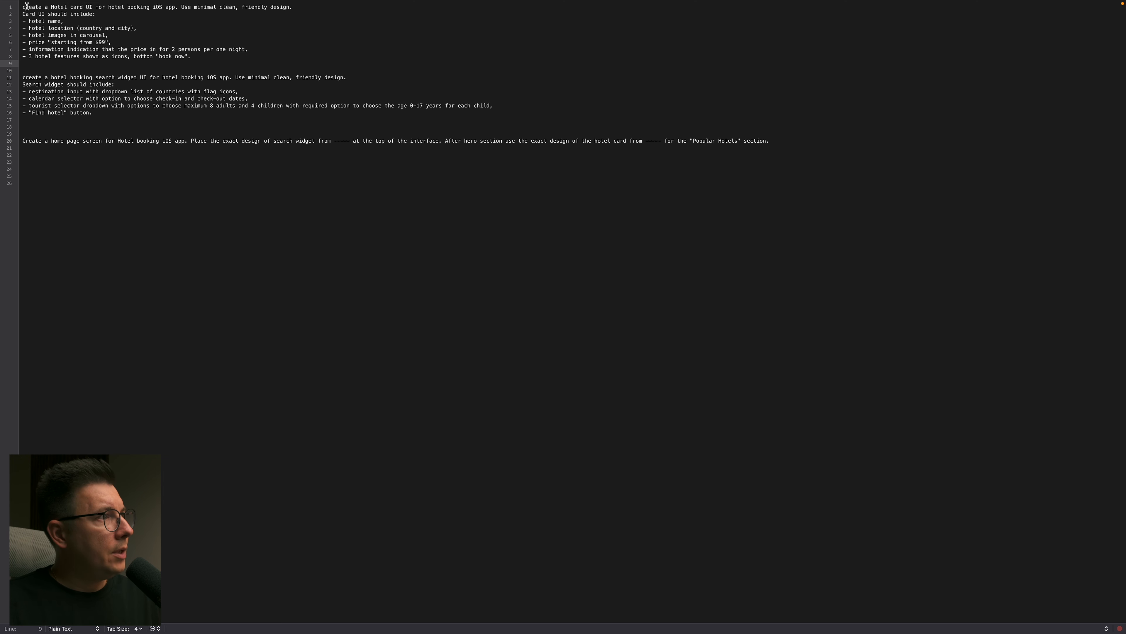
left_click_drag(24, 8, 190, 58)
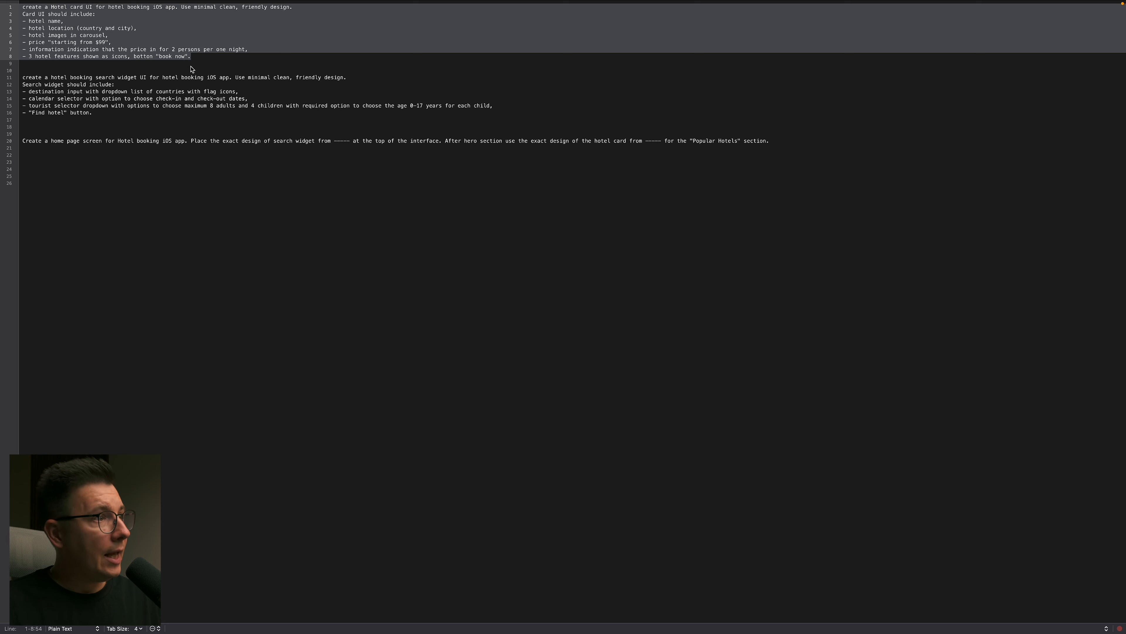
- Put the "book now" button requirement on its own dashed line at the end of the hotel card prompt
left_click(133, 57)
key("Return")
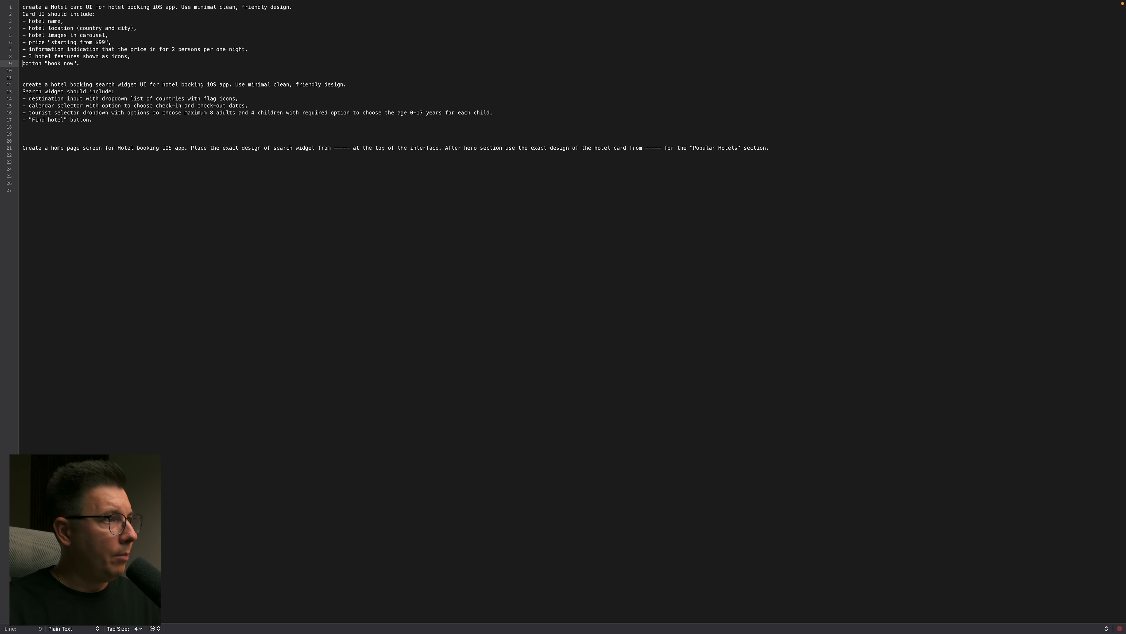
type("-")
- Copy the complete hotel card prompt into the chat message of a new blank component on the MagicPath canvas
left_click_drag(105, 63, 1, 6)
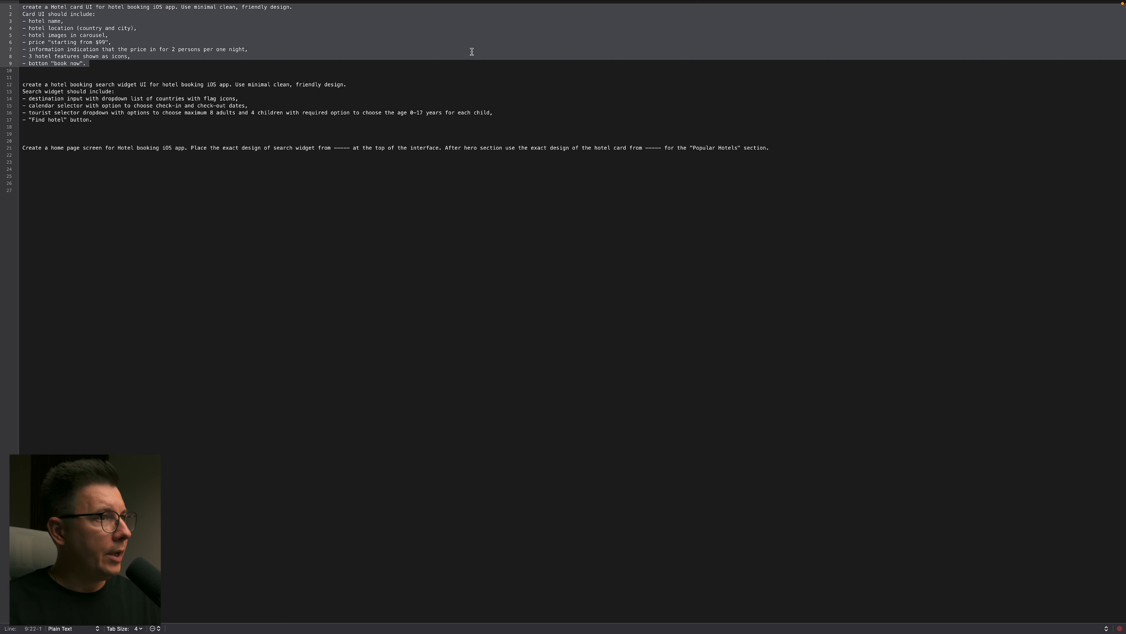
key("ctrl+Left")
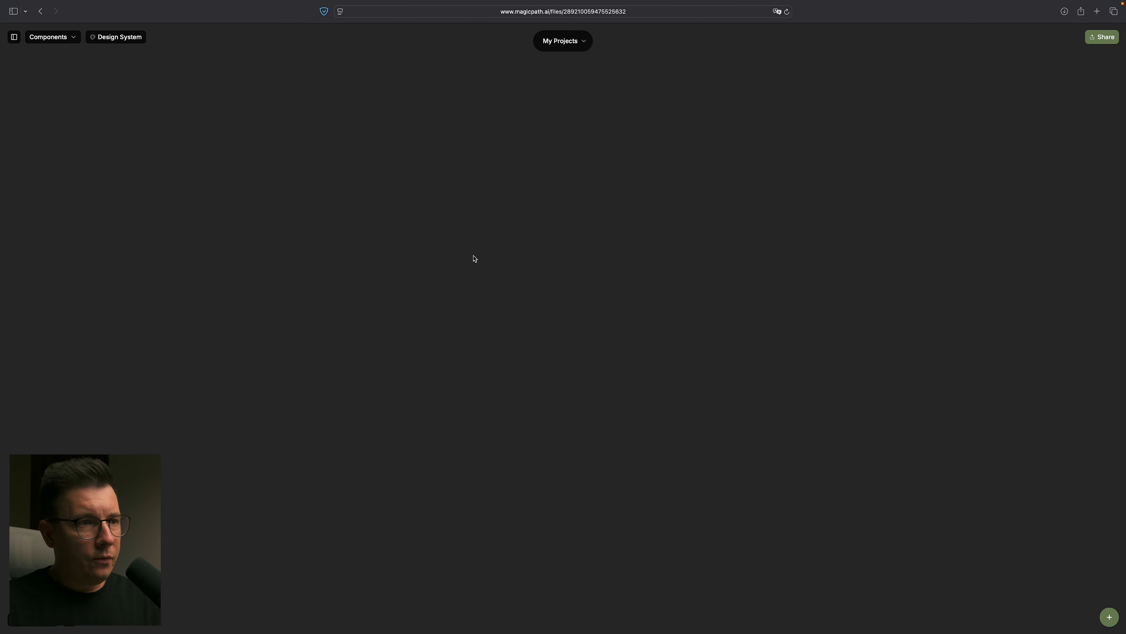
left_click(468, 271)
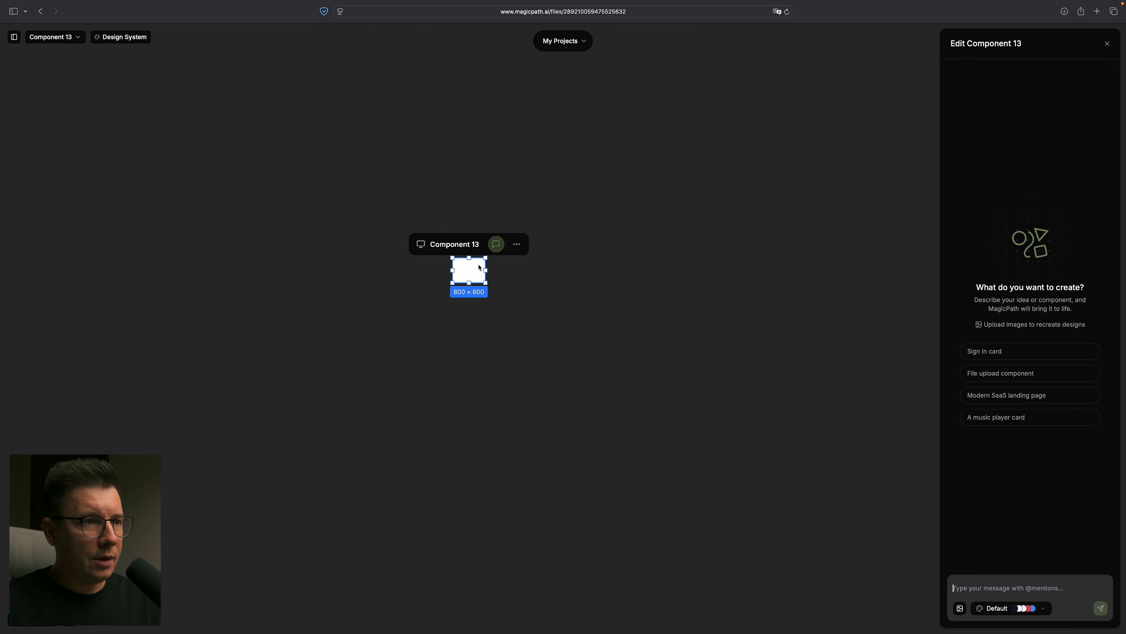
left_click(973, 584)
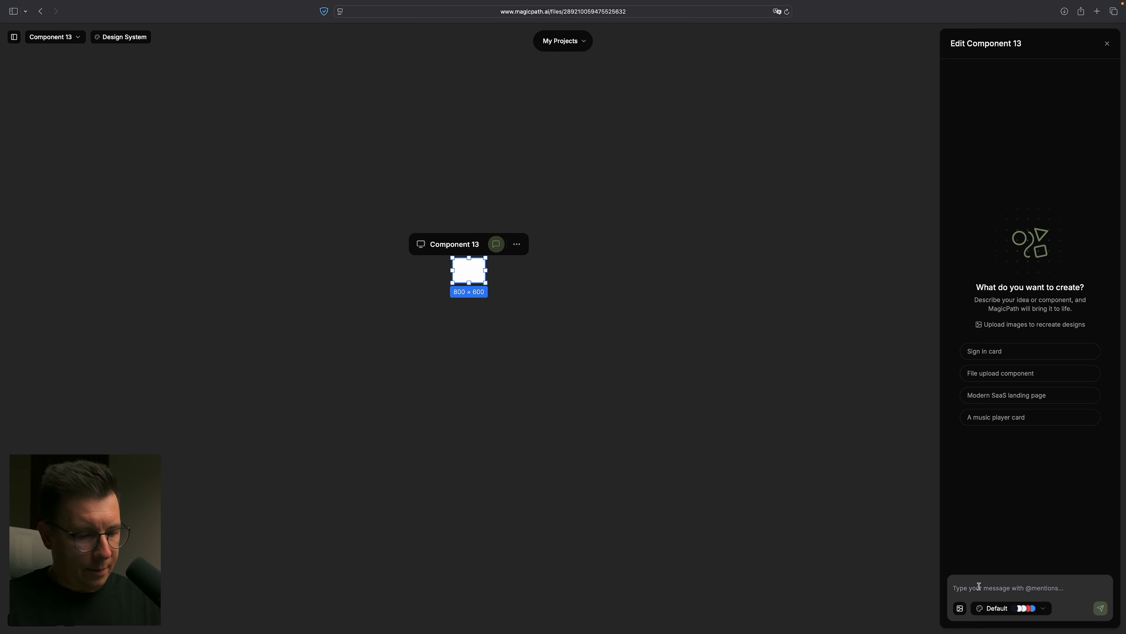
key("super+v")
- Choose the Default design system, check the end of the hotel card prompt and submit it for generation
left_click(1004, 612)
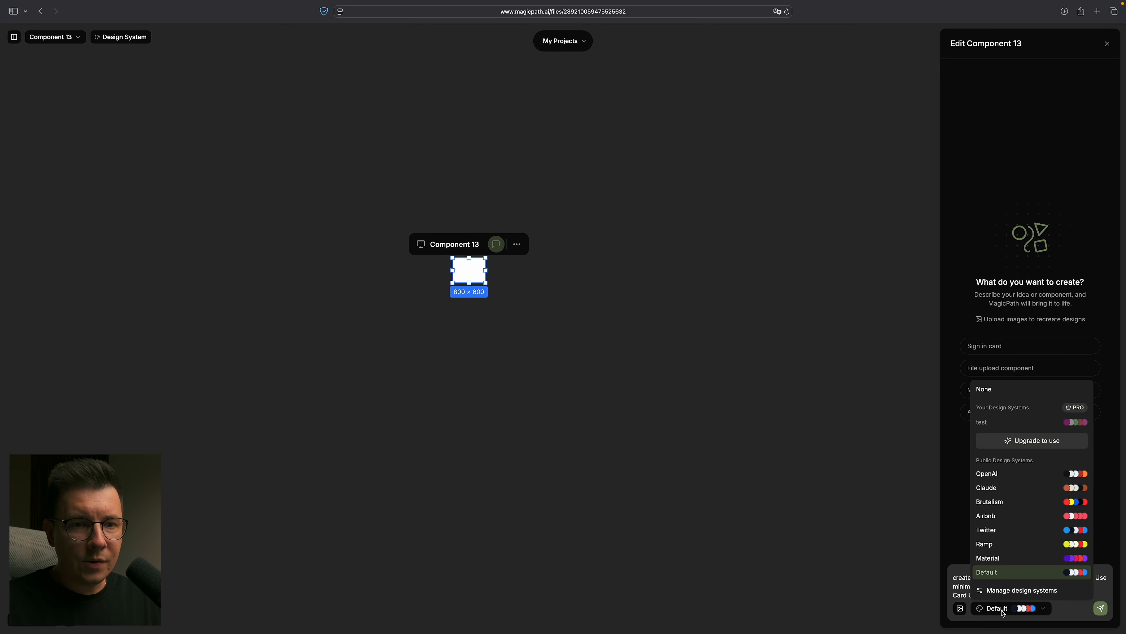
left_click(1013, 575)
scroll(1038, 585, "down", 3)
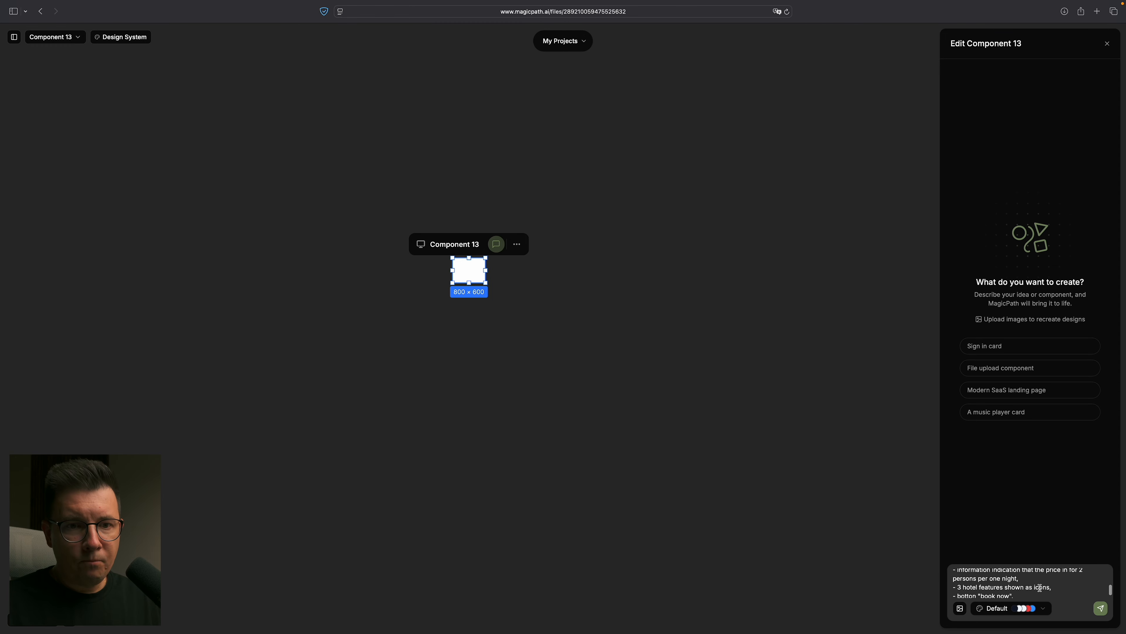
left_click(1102, 608)
- Switch back to the text editor and read the search widget prompt, covering its destination, calendar and tourist selector requirements
key("ctrl+Right")
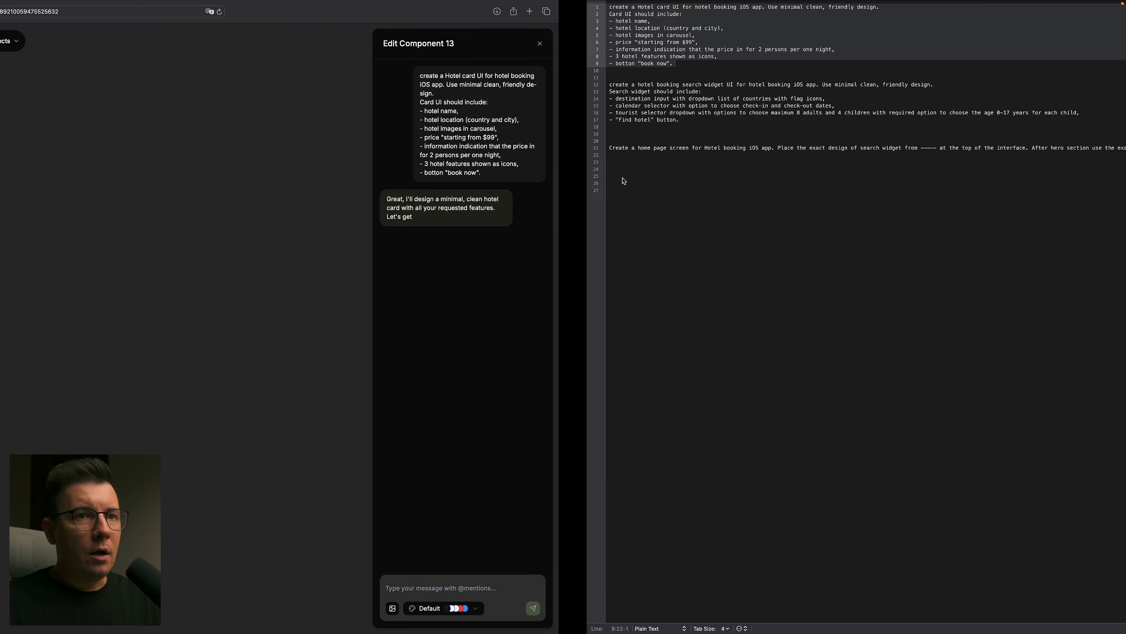
left_click(60, 122)
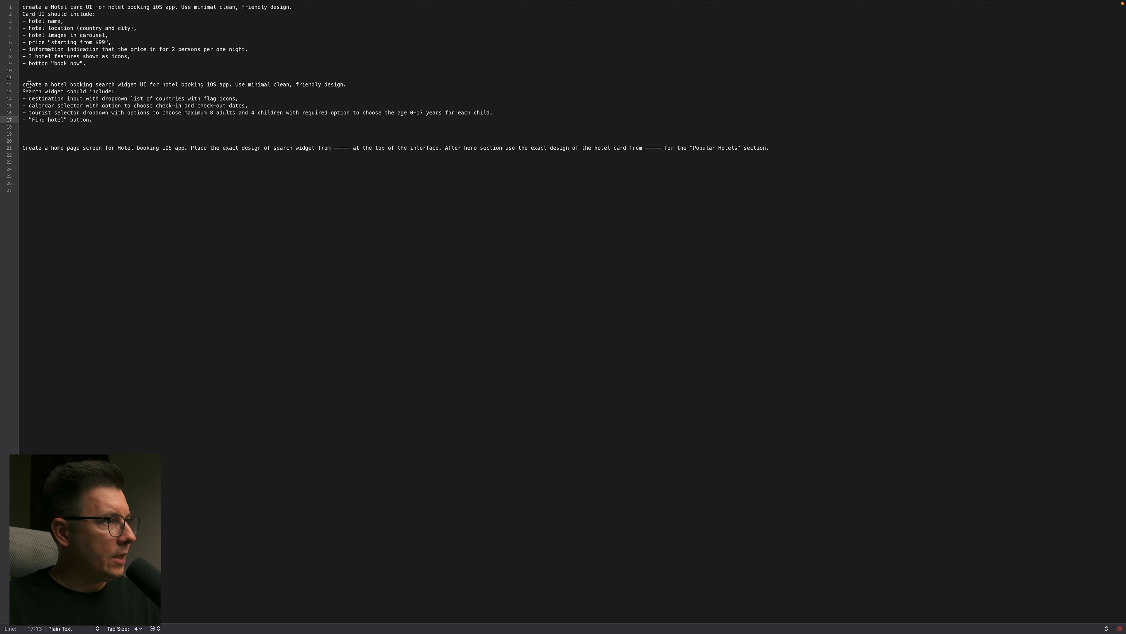
left_click_drag(24, 85, 109, 118)
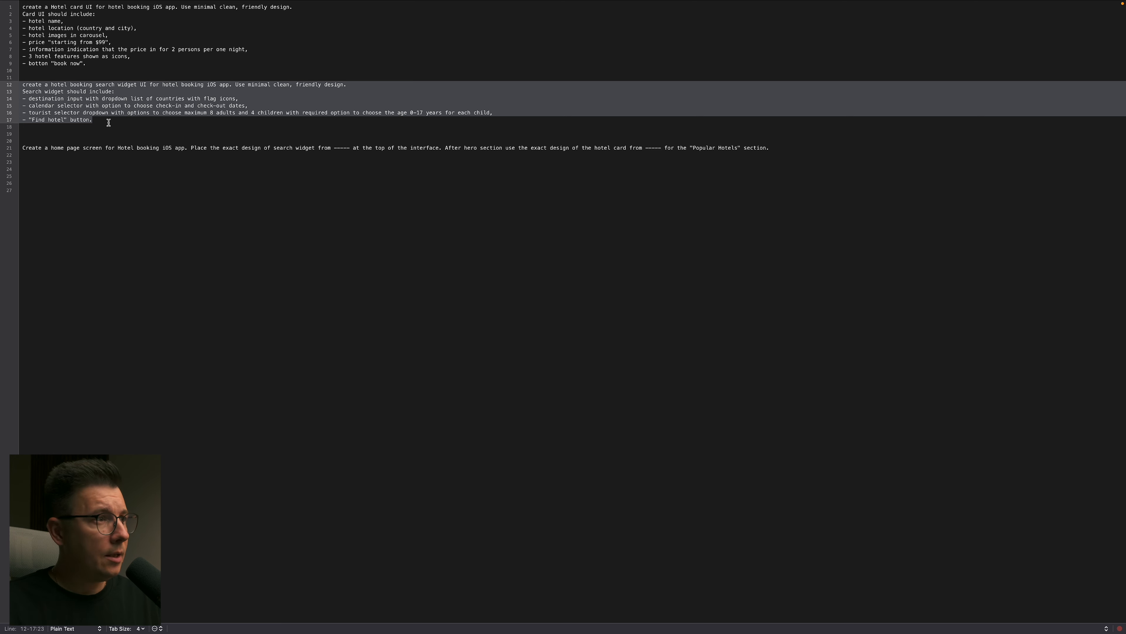
left_click(42, 100)
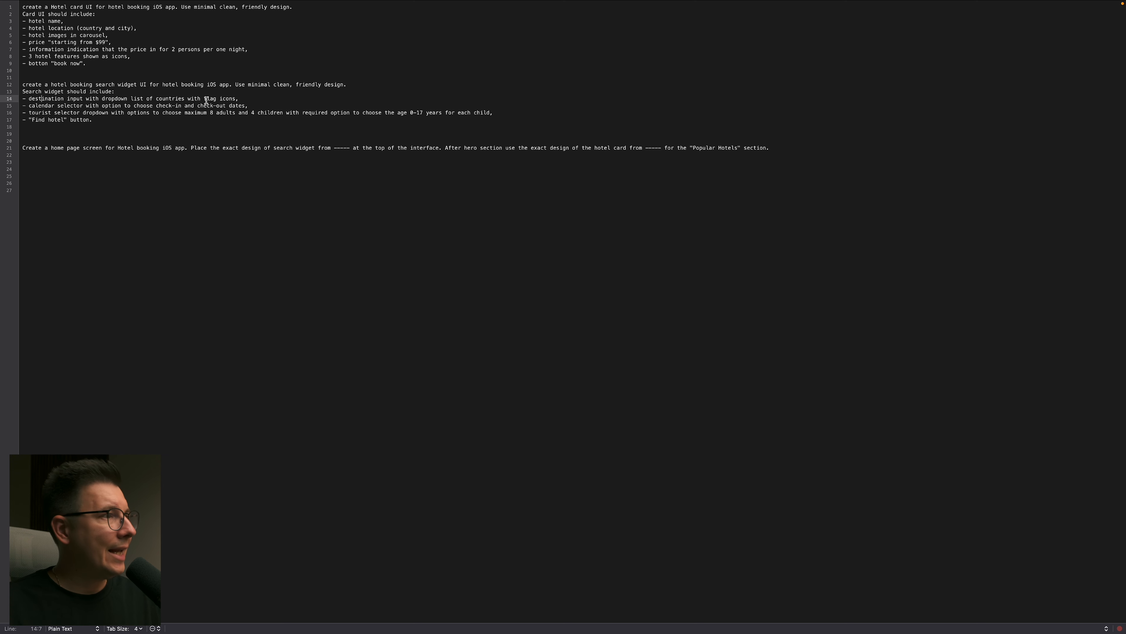
left_click_drag(30, 107, 101, 107)
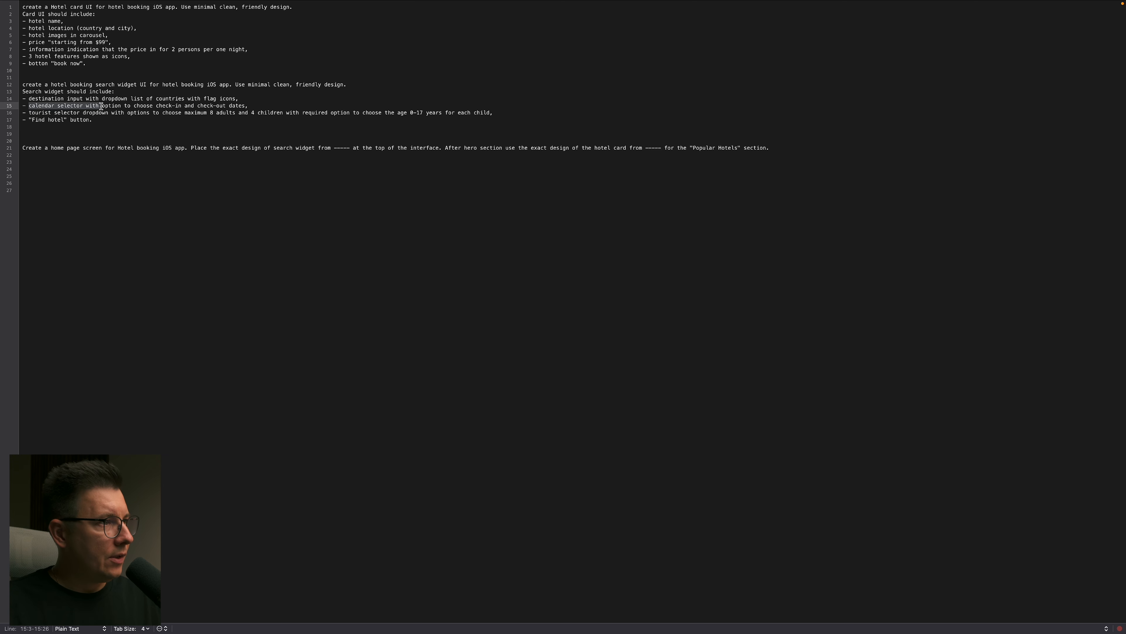
left_click(224, 106)
left_click_drag(250, 106, 54, 106)
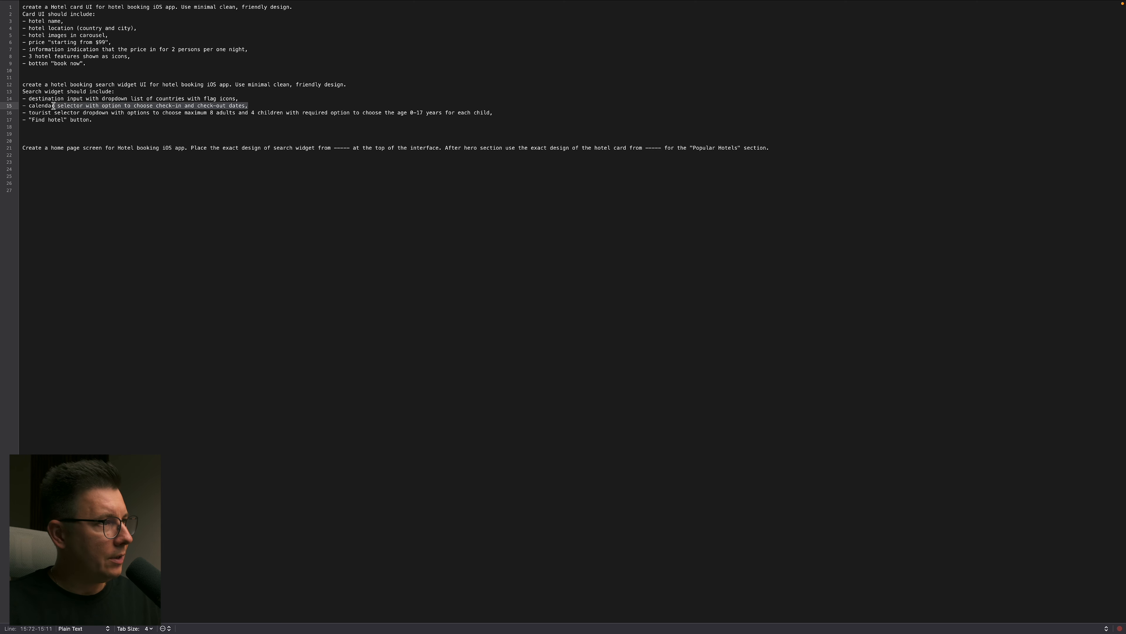
left_click(99, 120)
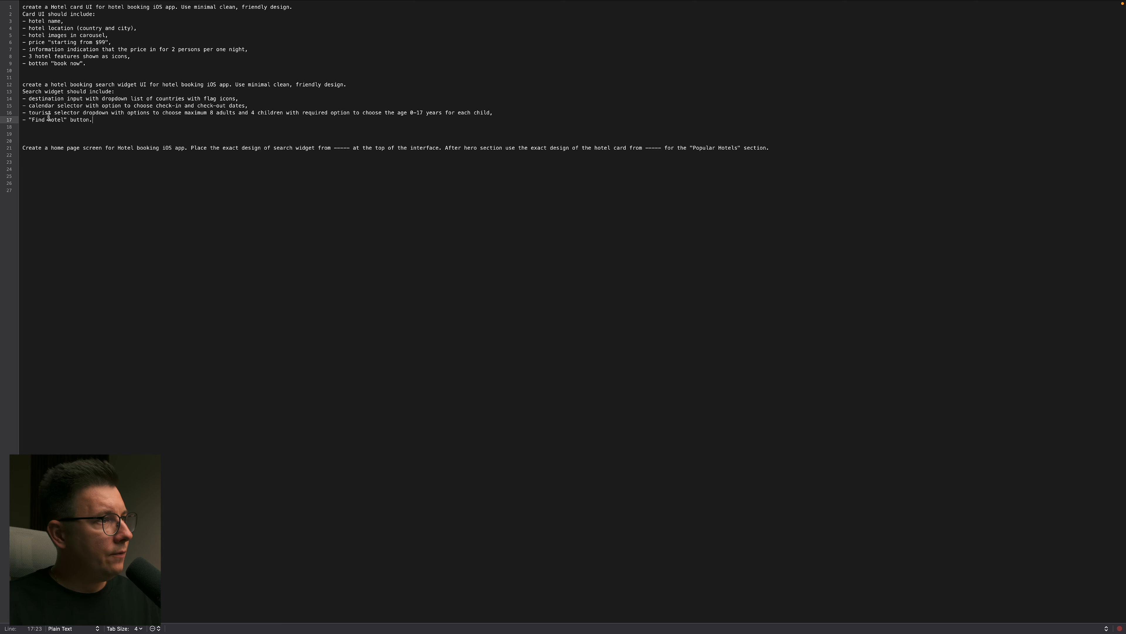
left_click_drag(29, 112, 77, 113)
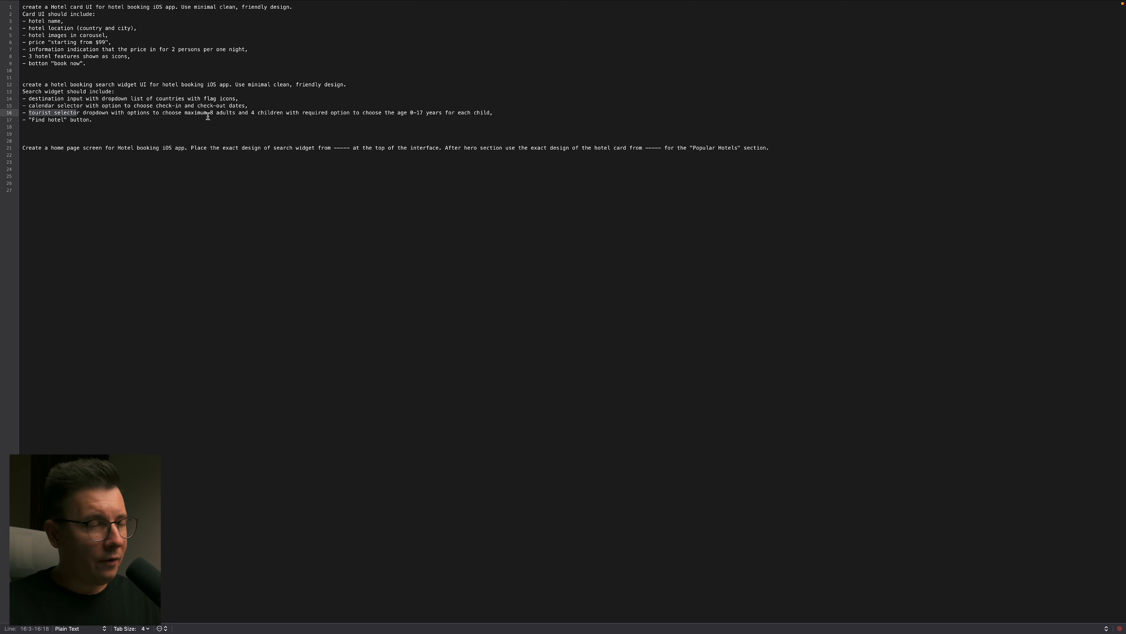
left_click_drag(254, 112, 307, 112)
left_click(337, 113)
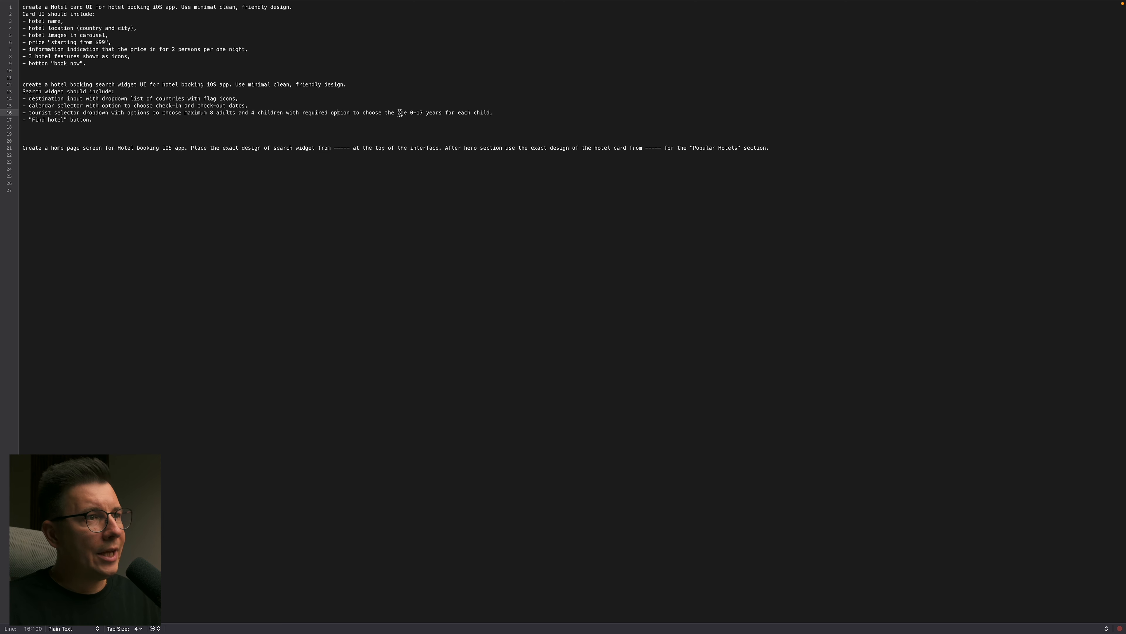
left_click_drag(411, 114, 436, 113)
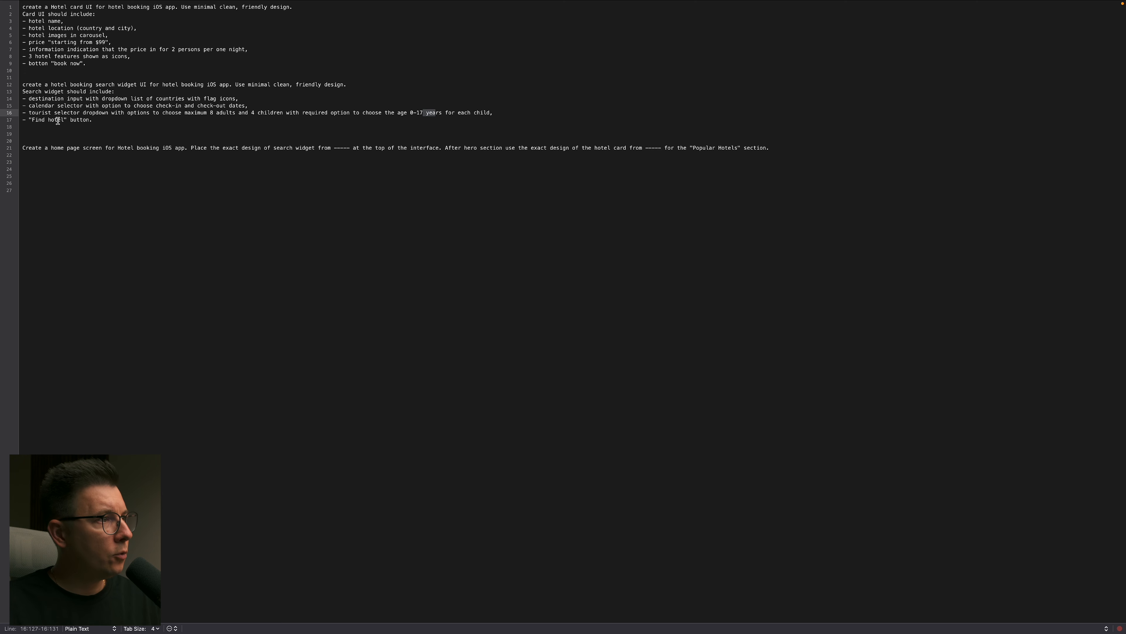
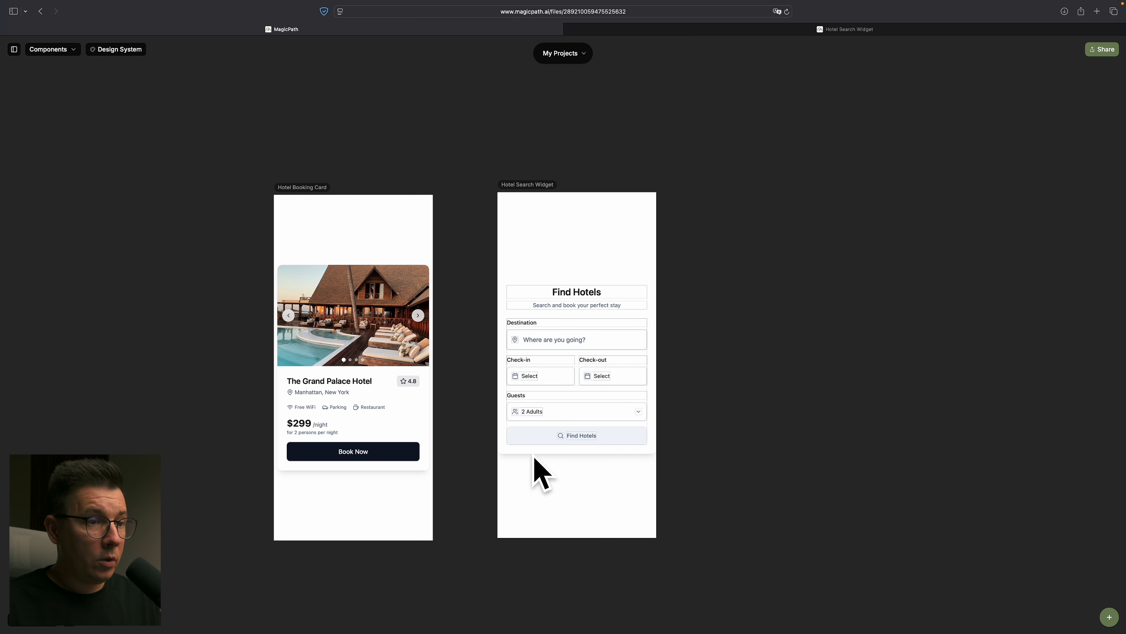
- Open the Hotel Search Widget for visual editing and inspect the style properties of its destination, date, guests and subtitle elements
scroll(558, 413, "left", 1)
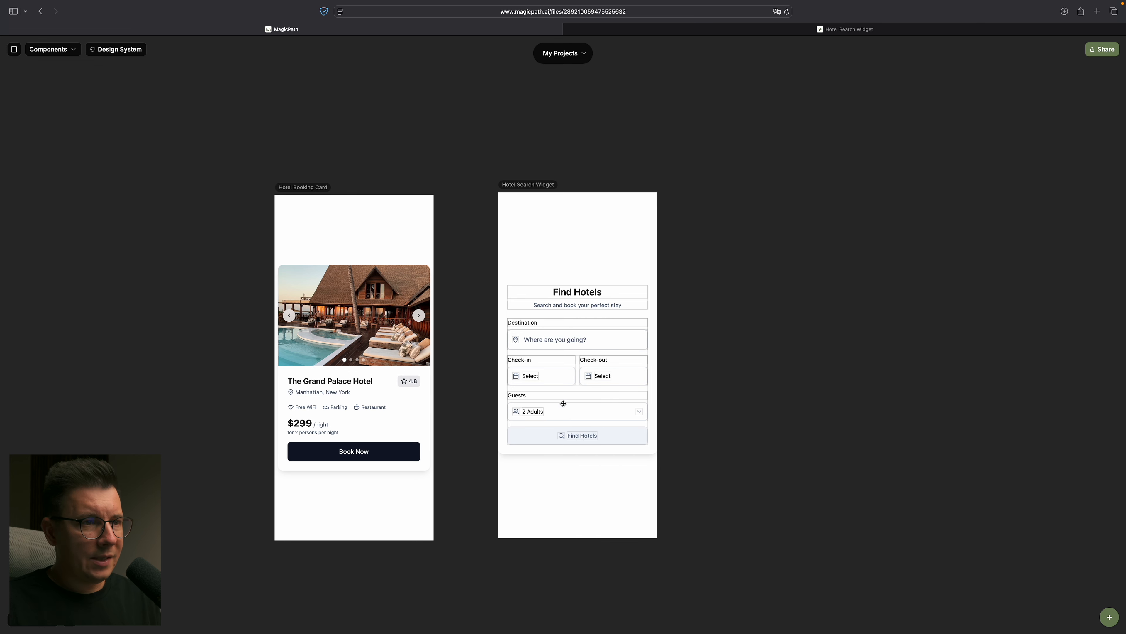
left_click(617, 456)
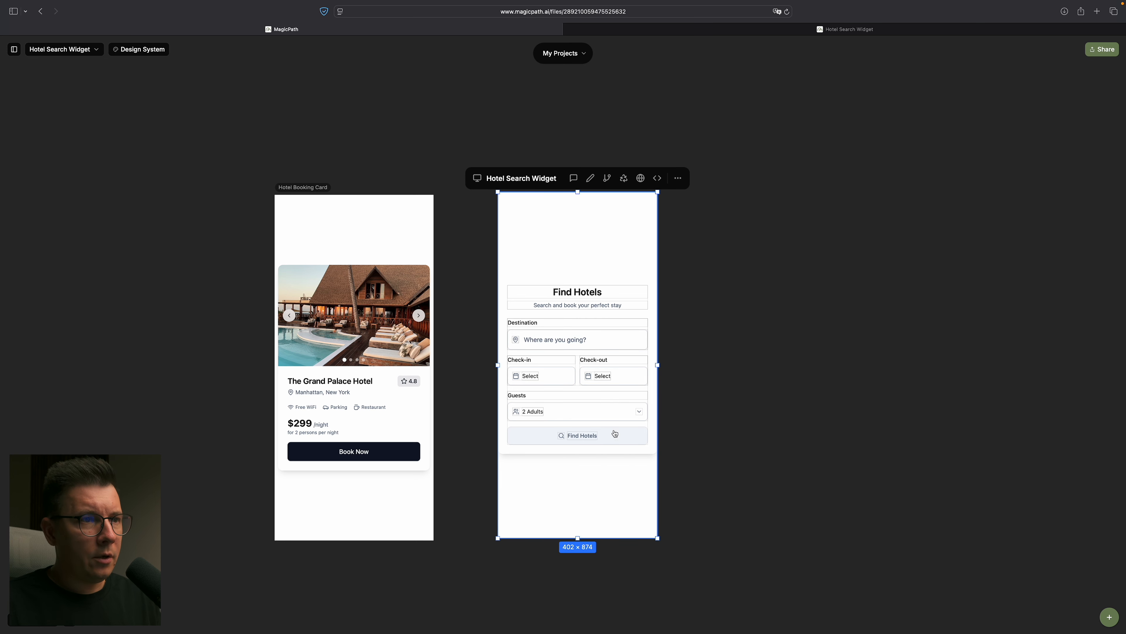
left_click(590, 178)
left_click(595, 414)
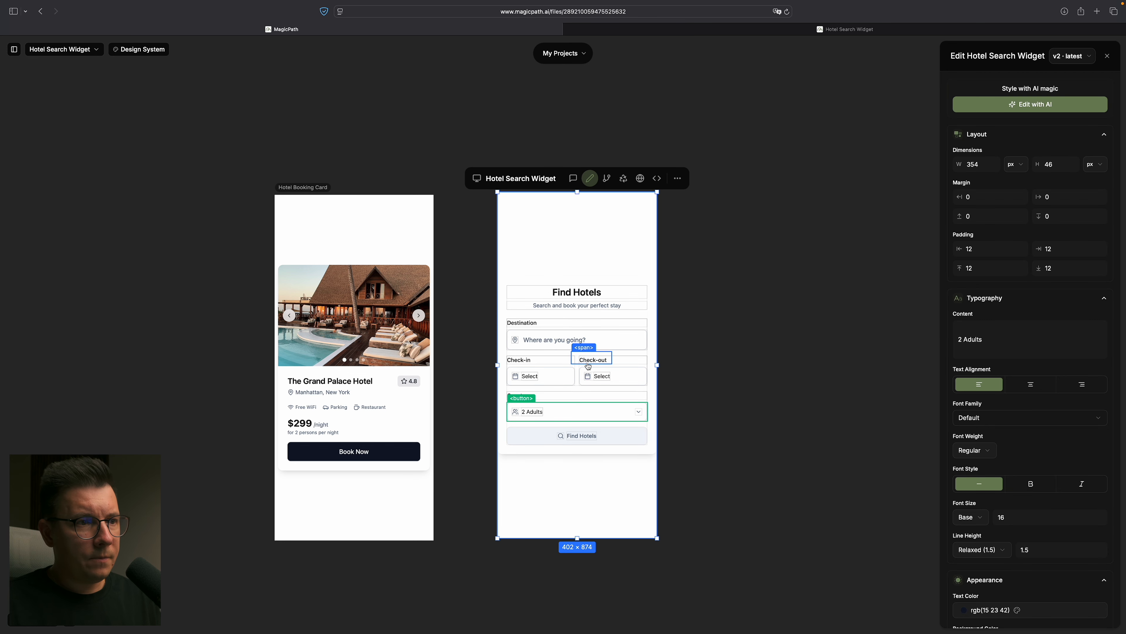
left_click(589, 346)
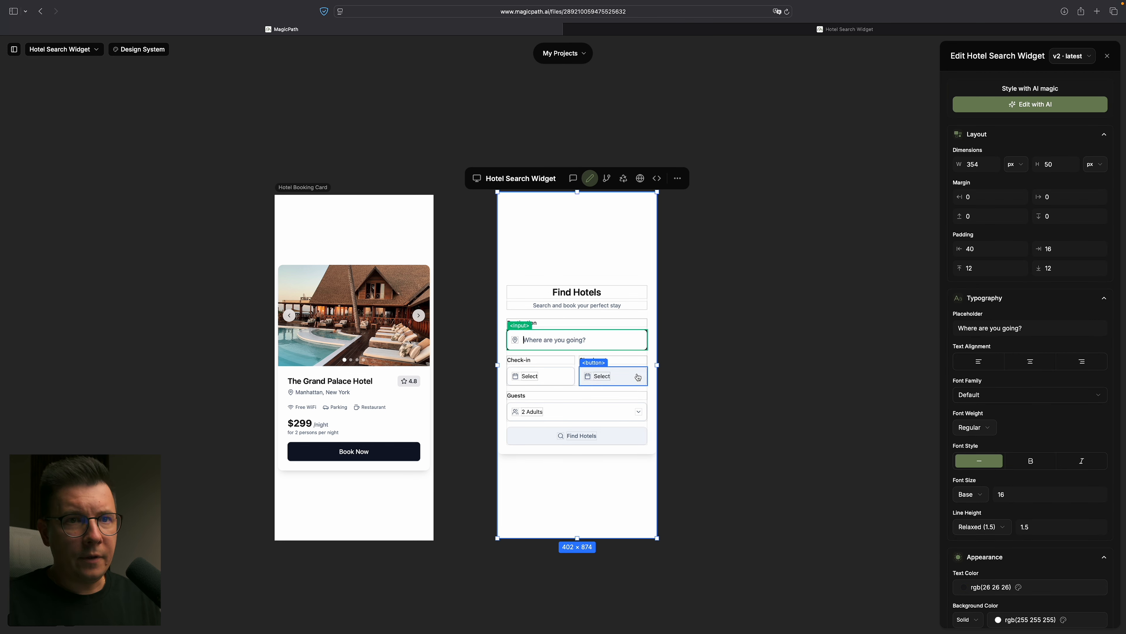
left_click(616, 377)
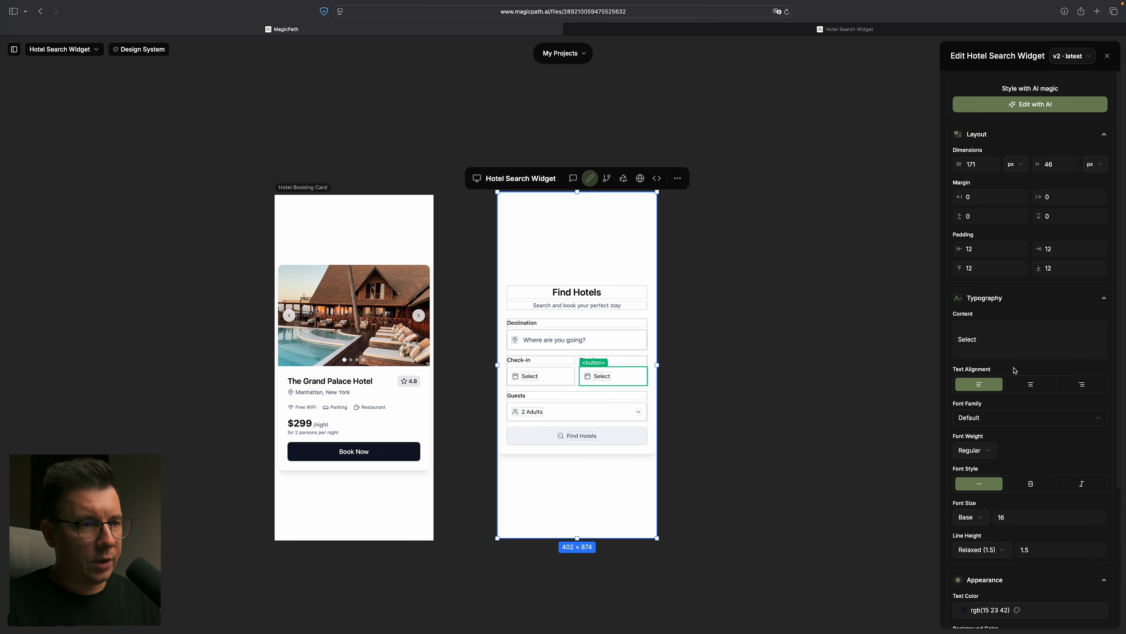
left_click(550, 412)
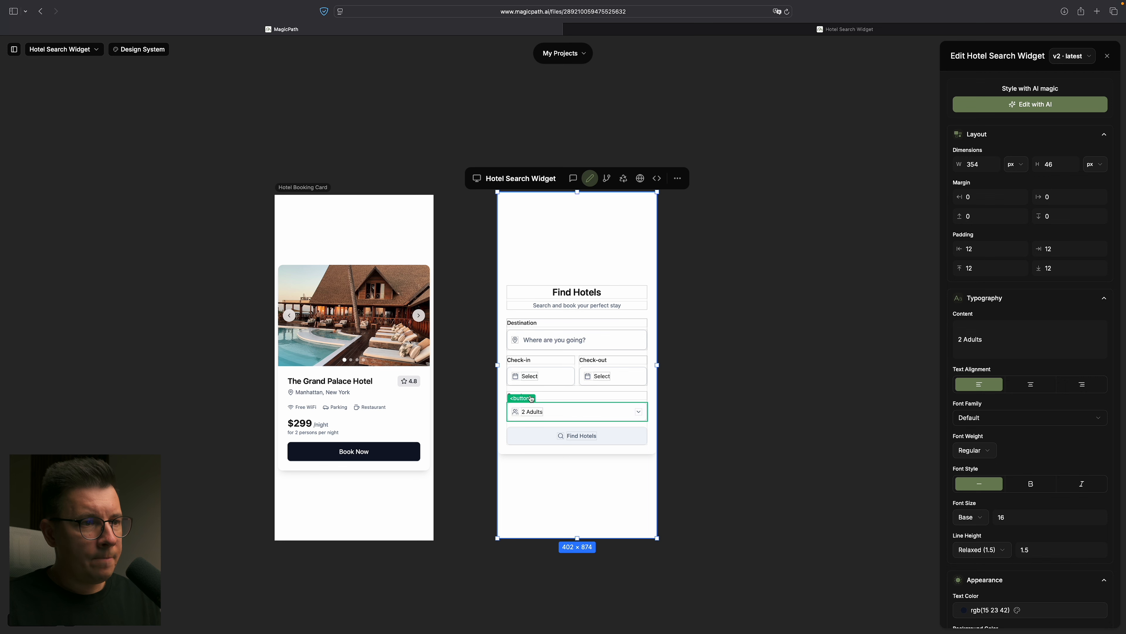
left_click(553, 381)
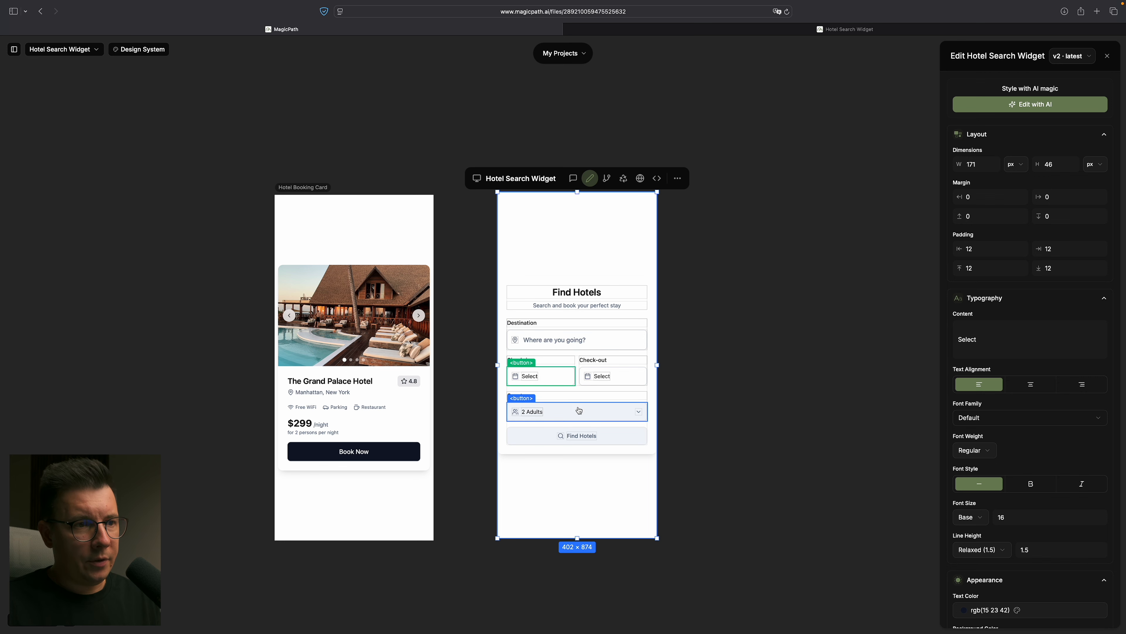
left_click(578, 396)
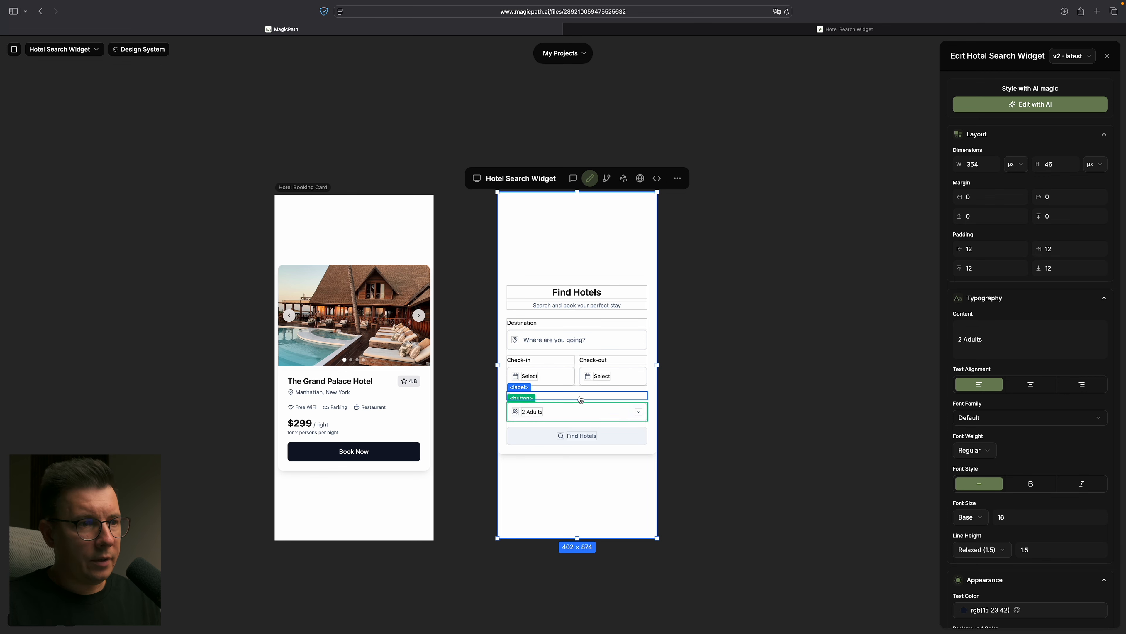
left_click(568, 345)
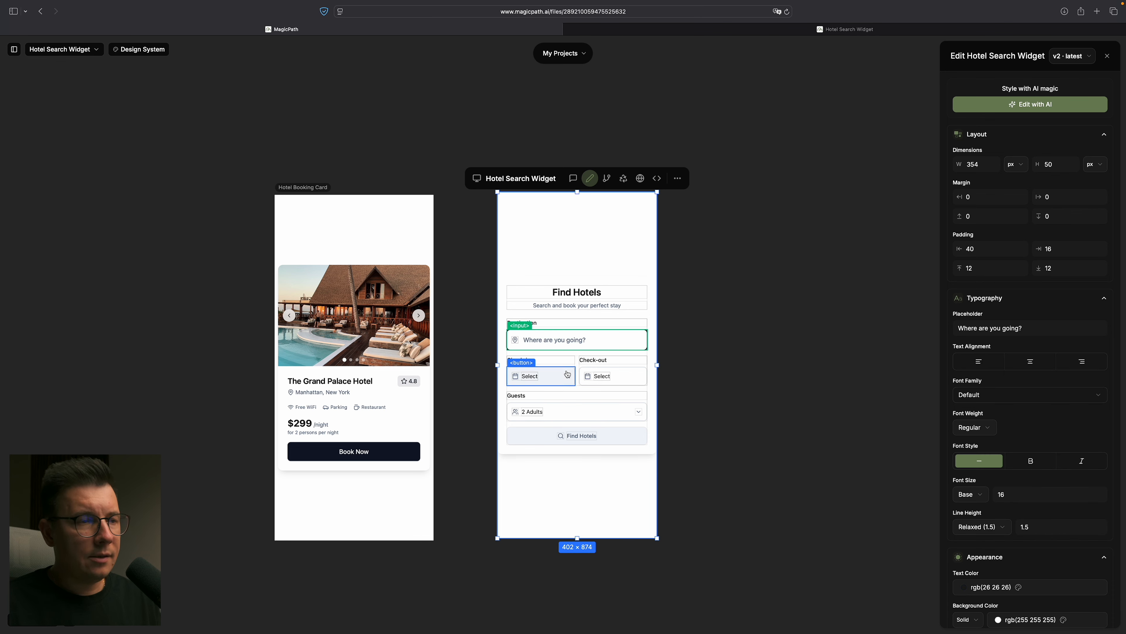
left_click(581, 306)
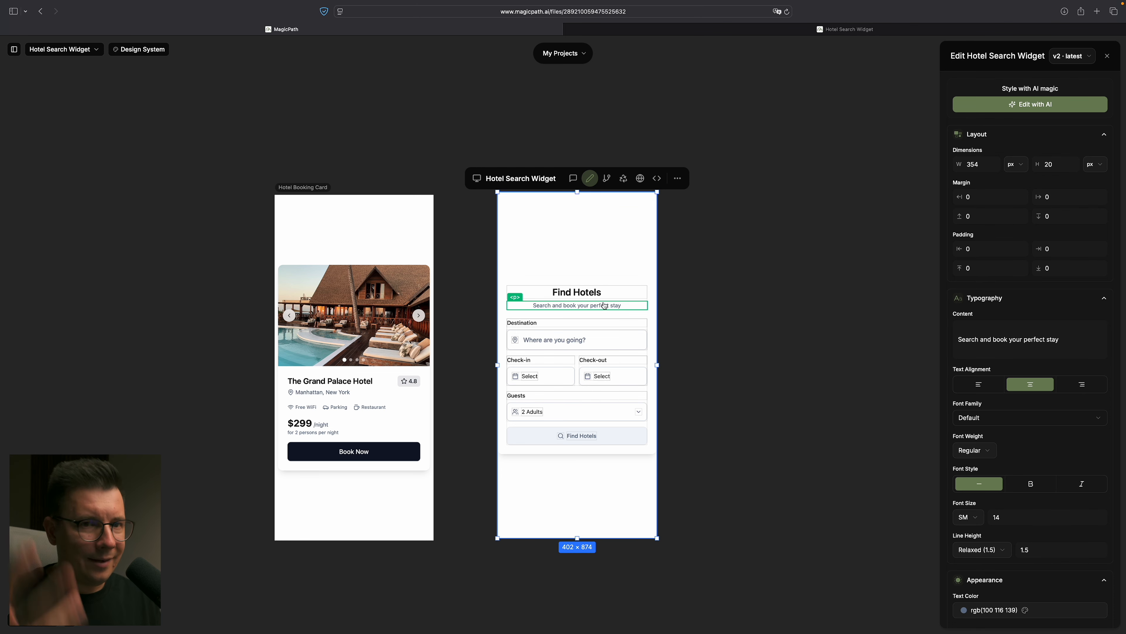
- Try to change the price text on the Hotel Booking Card to $99, leaving the edit unsaved
left_click(384, 339)
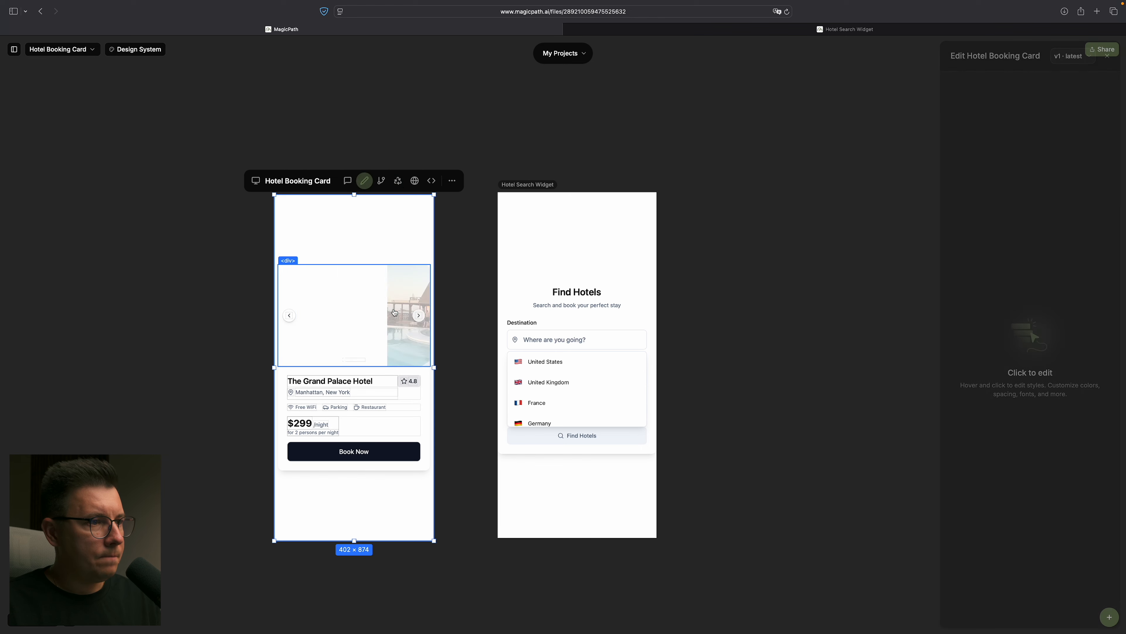
left_click(337, 428)
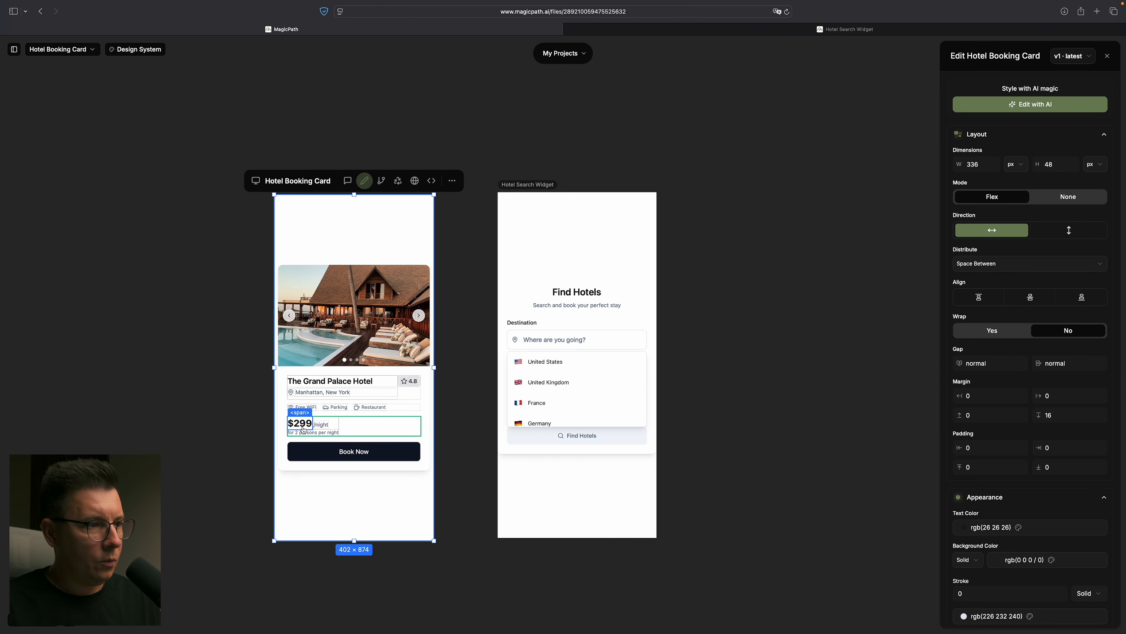
left_click(304, 428)
left_click(963, 339)
key("BackSpace")
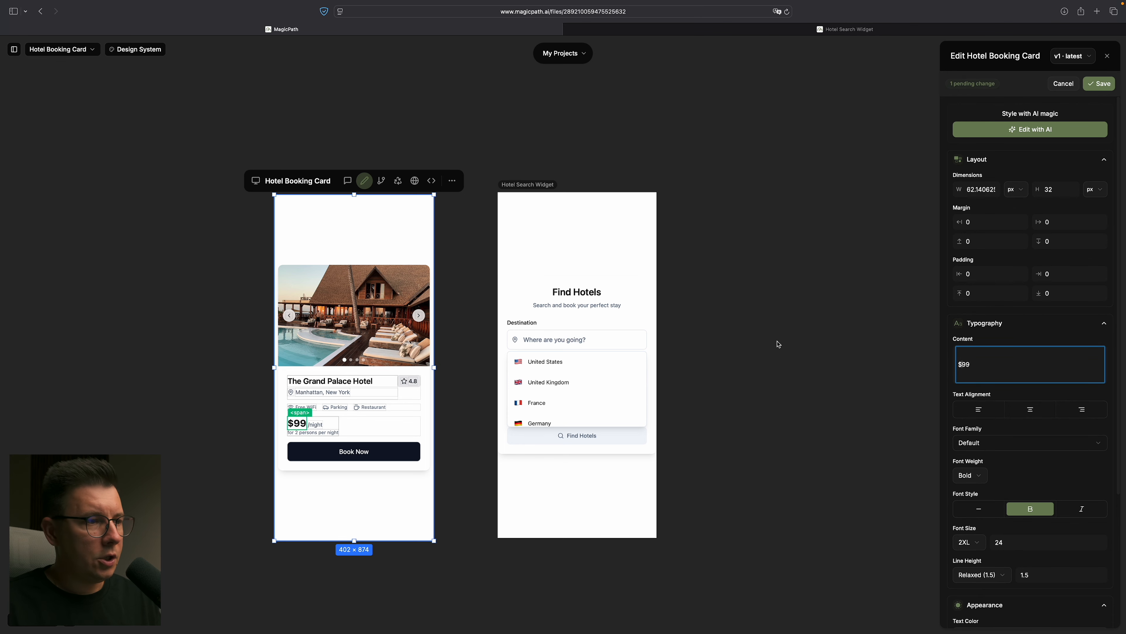
left_click(719, 327)
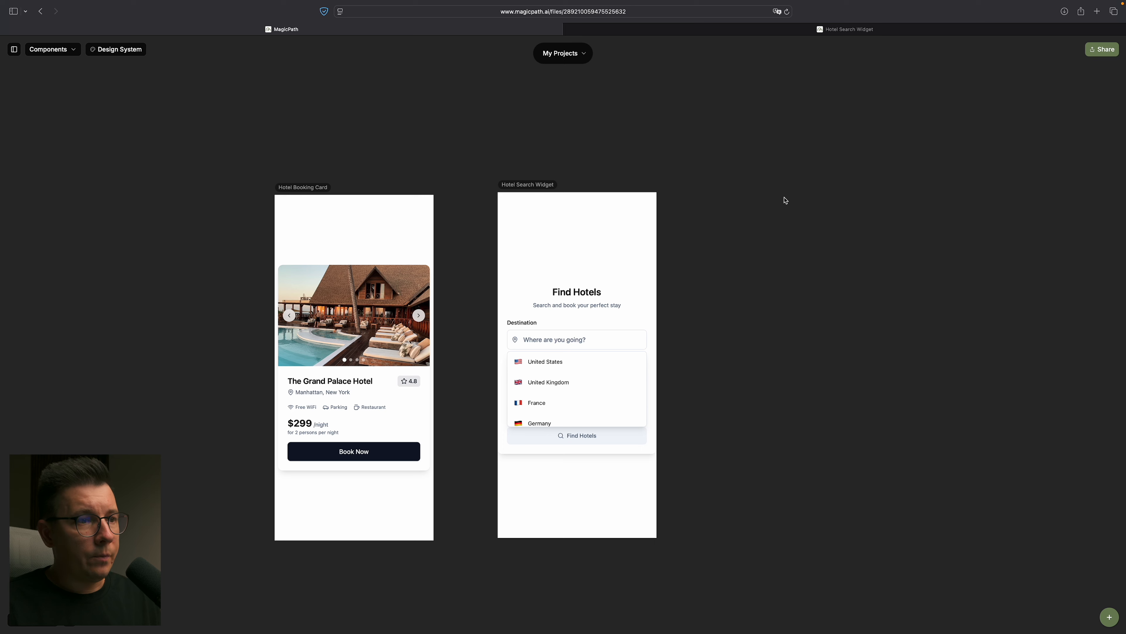
- Open the Hotel Search Widget's web preview, close it and return to the canvas with nothing selected
left_click(650, 340)
left_click(706, 285)
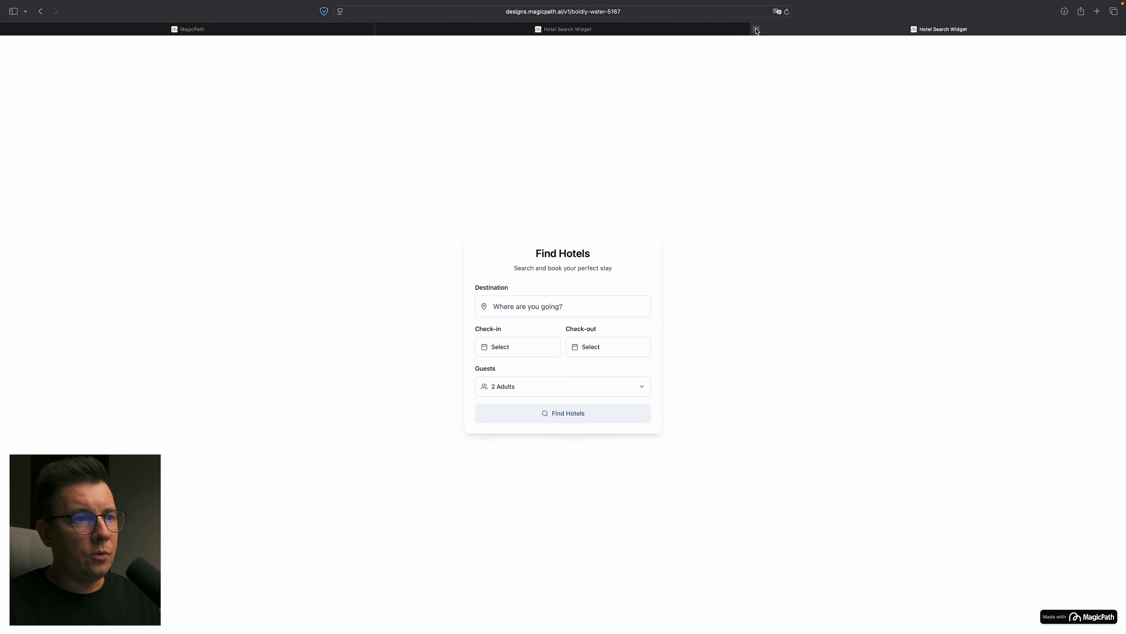
left_click(756, 29)
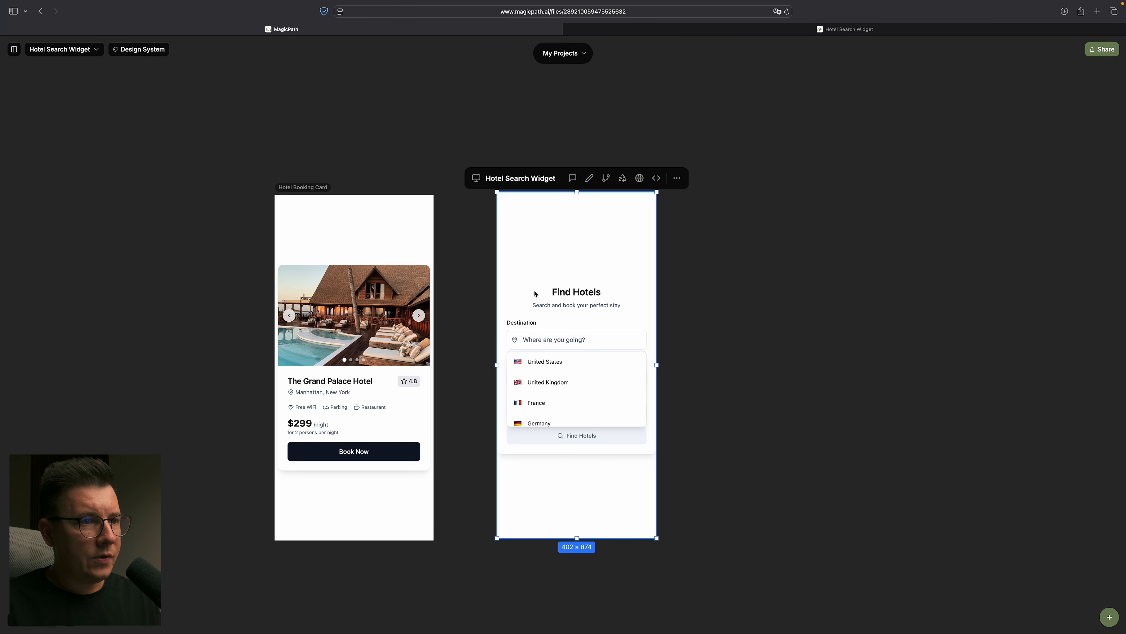
left_click(756, 334)
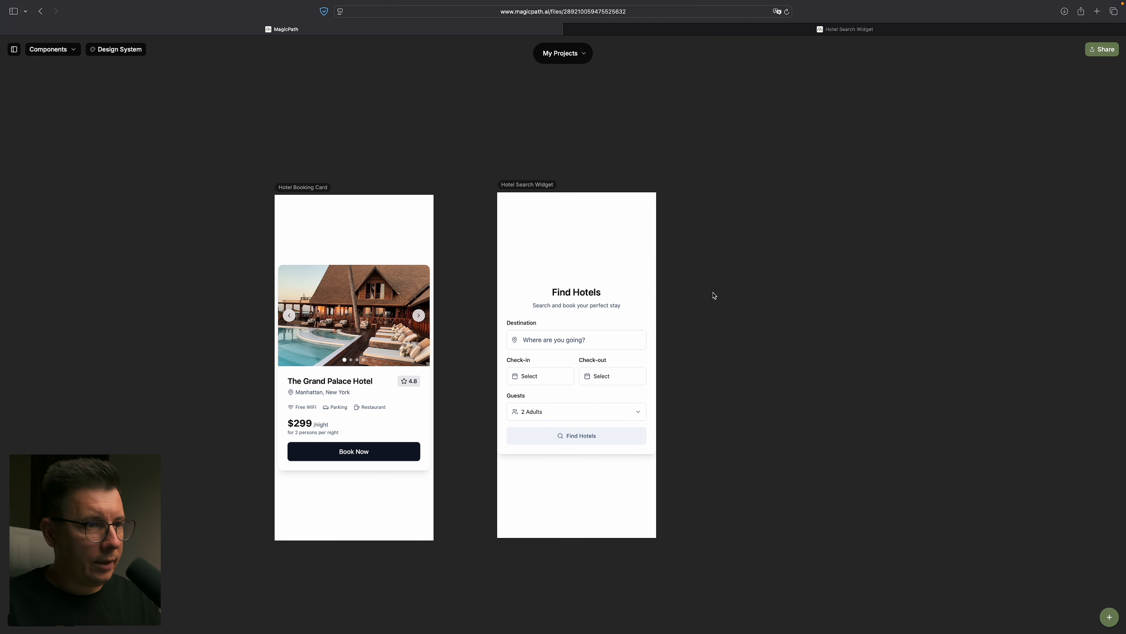
- Make room below the two components, switch to the text editor, read the home page screen prompt and copy it
scroll(761, 289, "down", 3)
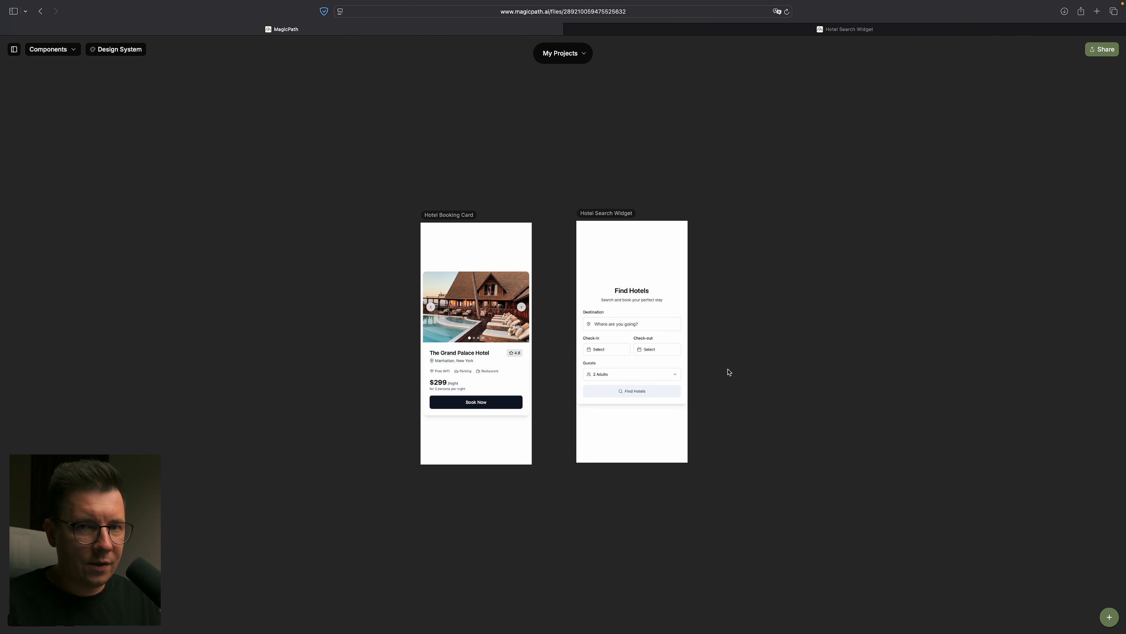
scroll(729, 372, "down", 5)
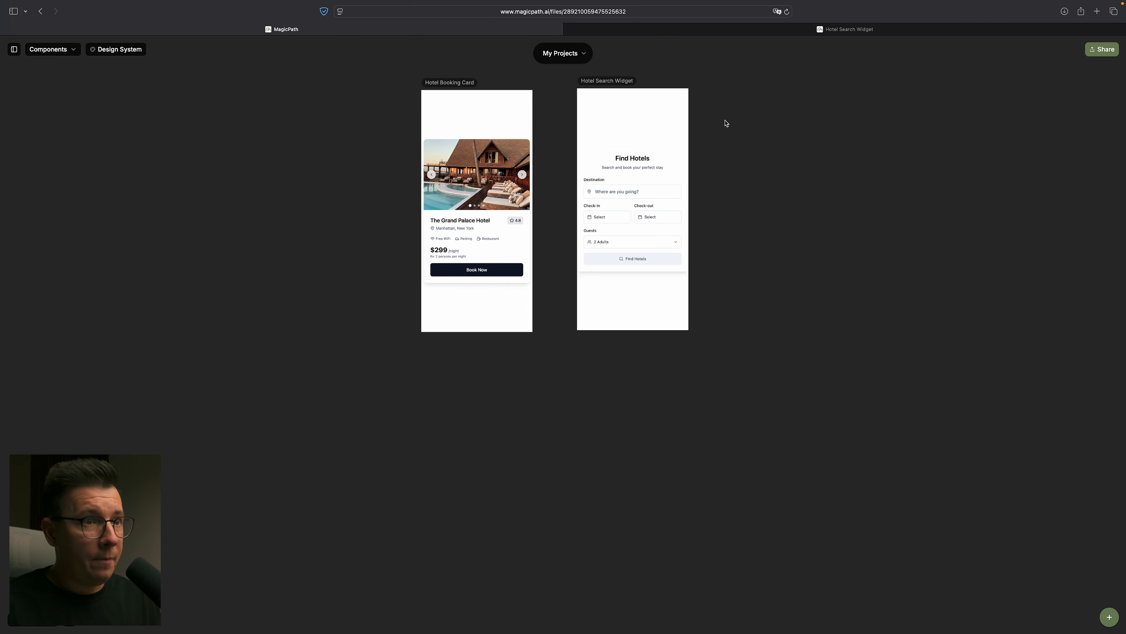
key("ctrl+Right")
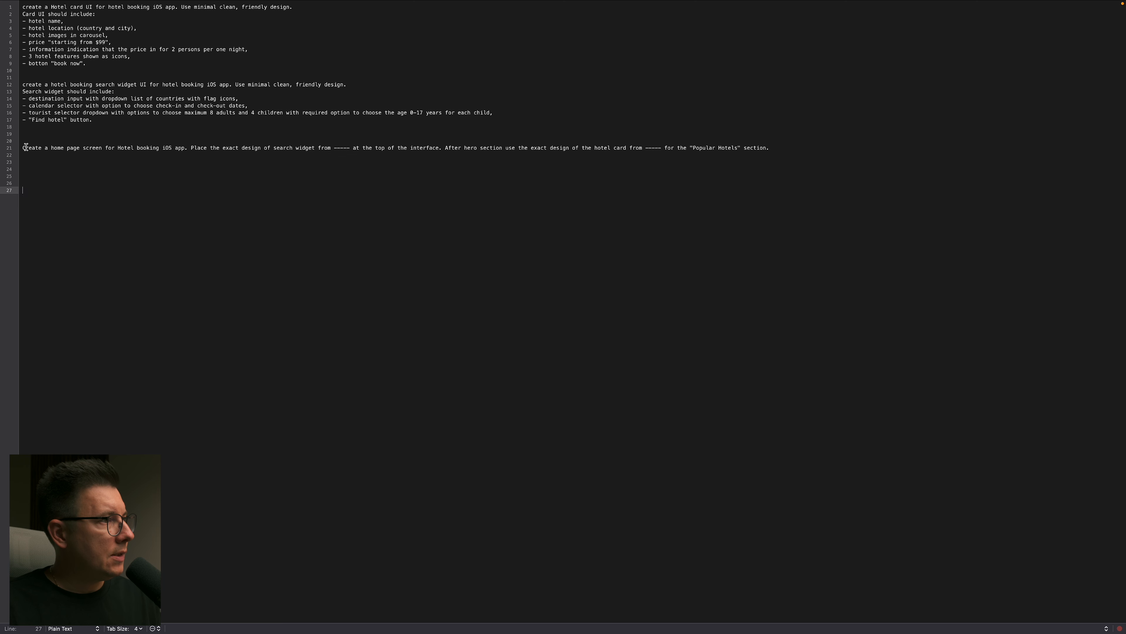
left_click_drag(22, 147, 780, 148)
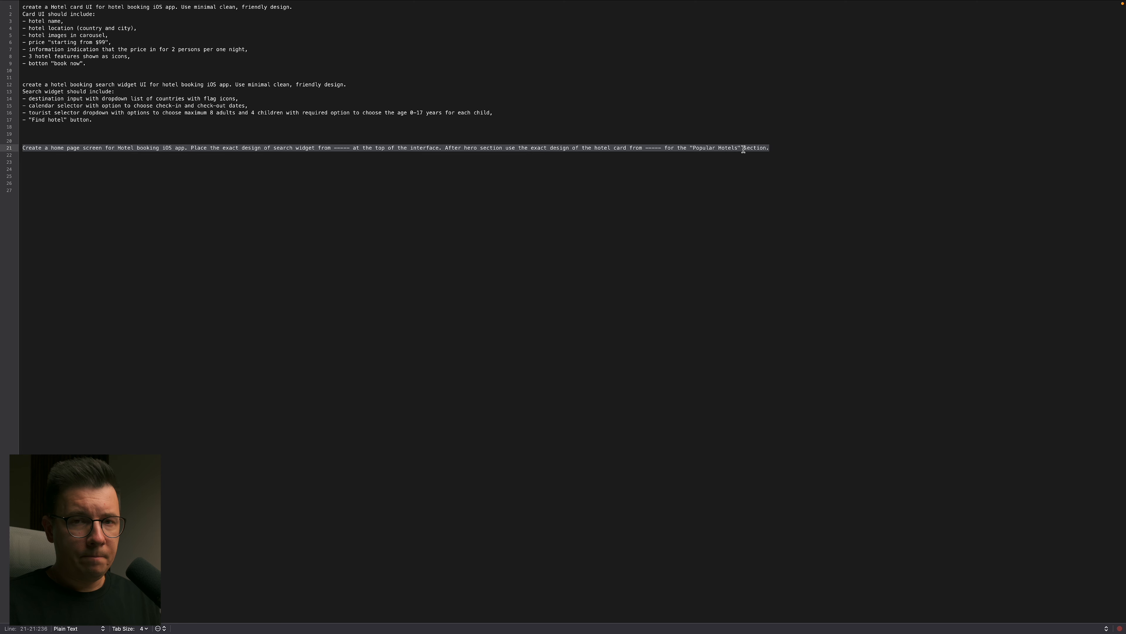
left_click(757, 168)
left_click_drag(792, 148, 6, 153)
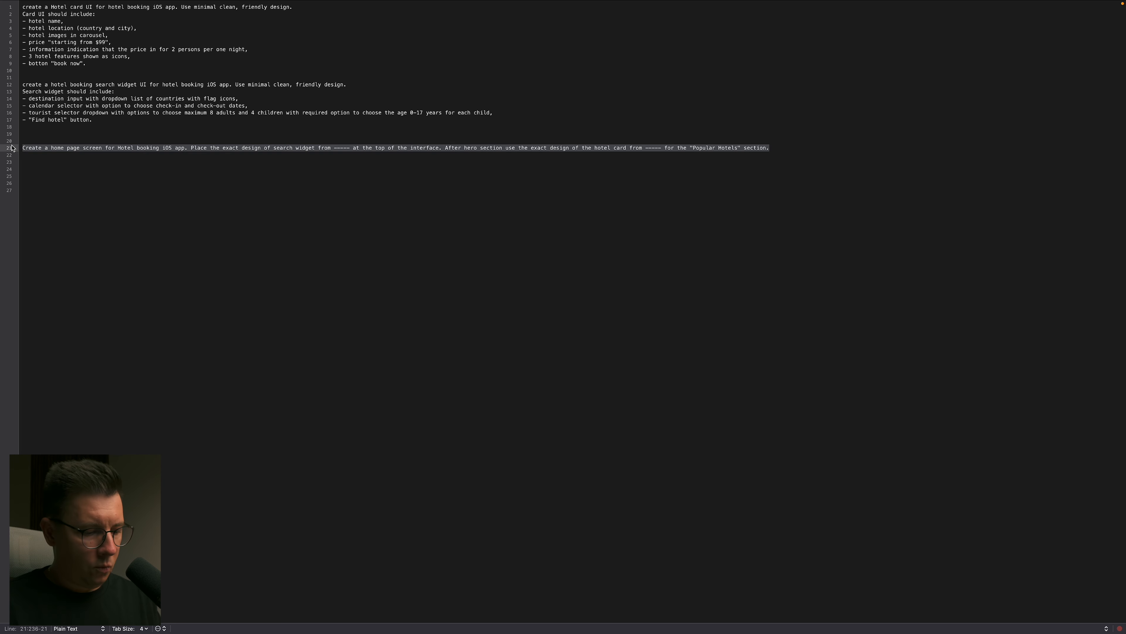
- Return to MagicPath, add a blank 800 × 600 component below the existing ones and paste the home page prompt into its chat message
key("ctrl+Left")
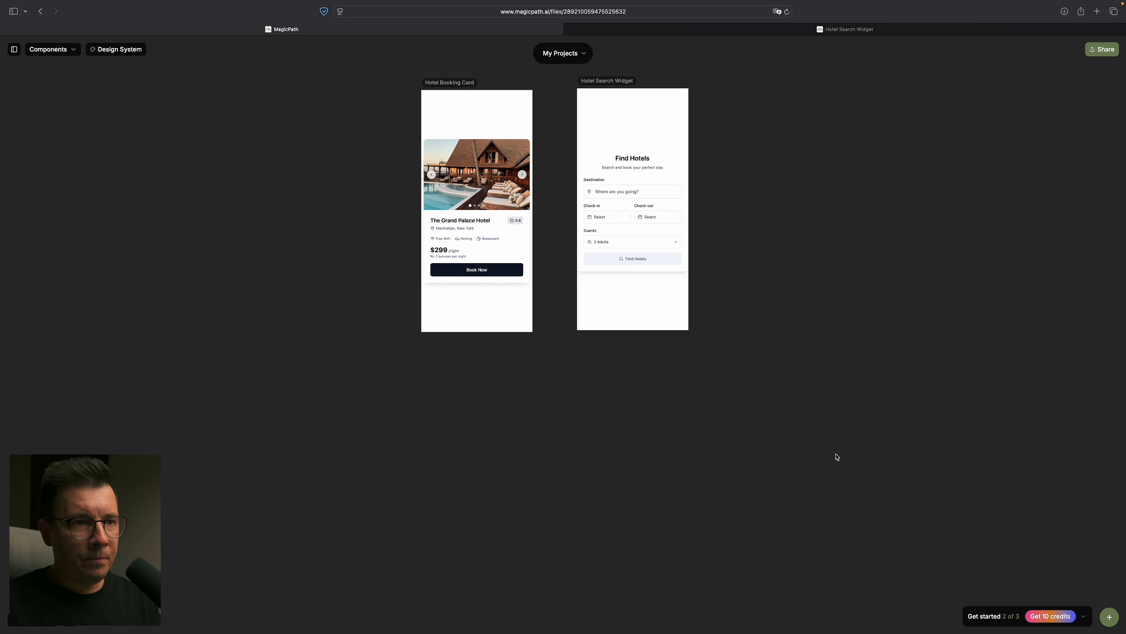
key("super+v")
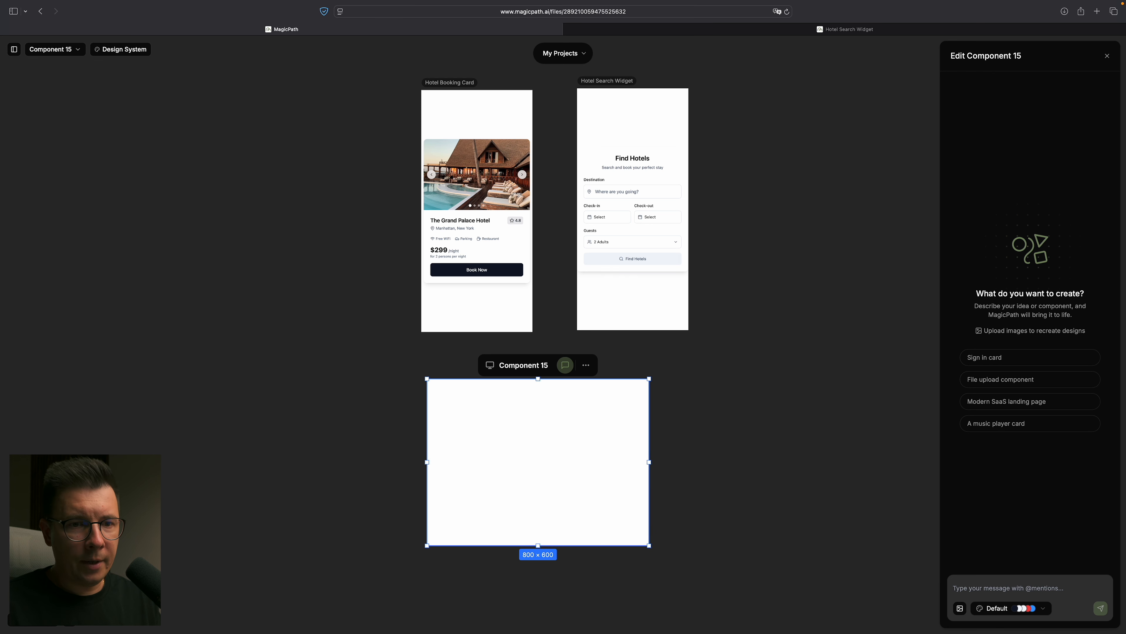
key("super+v")
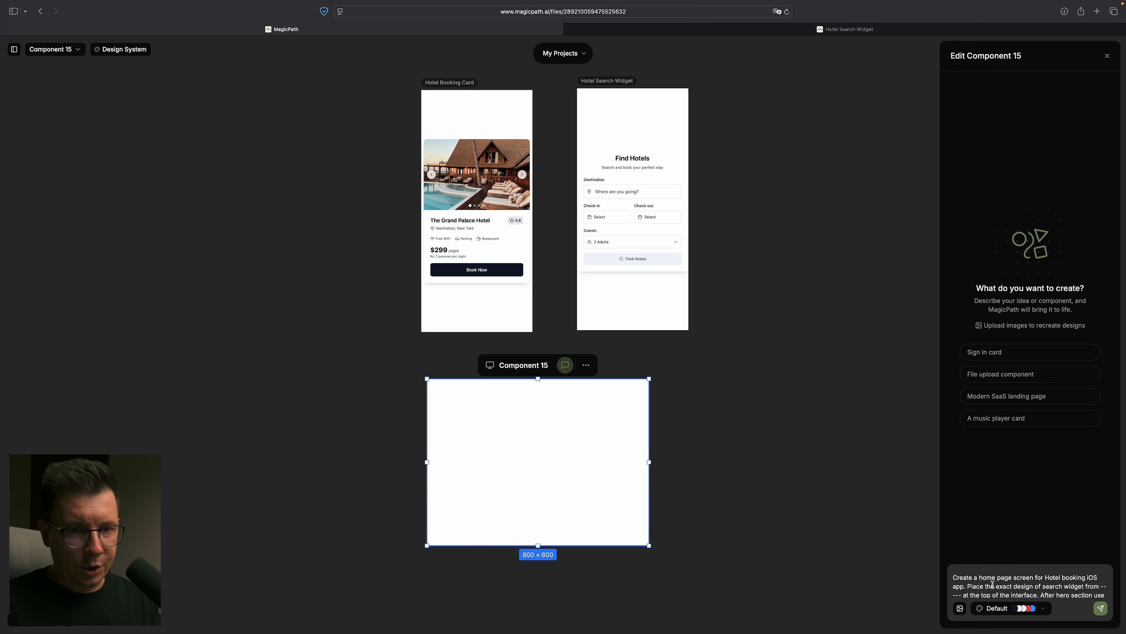
scroll(999, 583, "down", 1)
scroll(1101, 581, "up", 1)
- Replace the dashed placeholder after "search widget from" in the prompt with a mention of the Hotel Booking Card component
left_click(1102, 586)
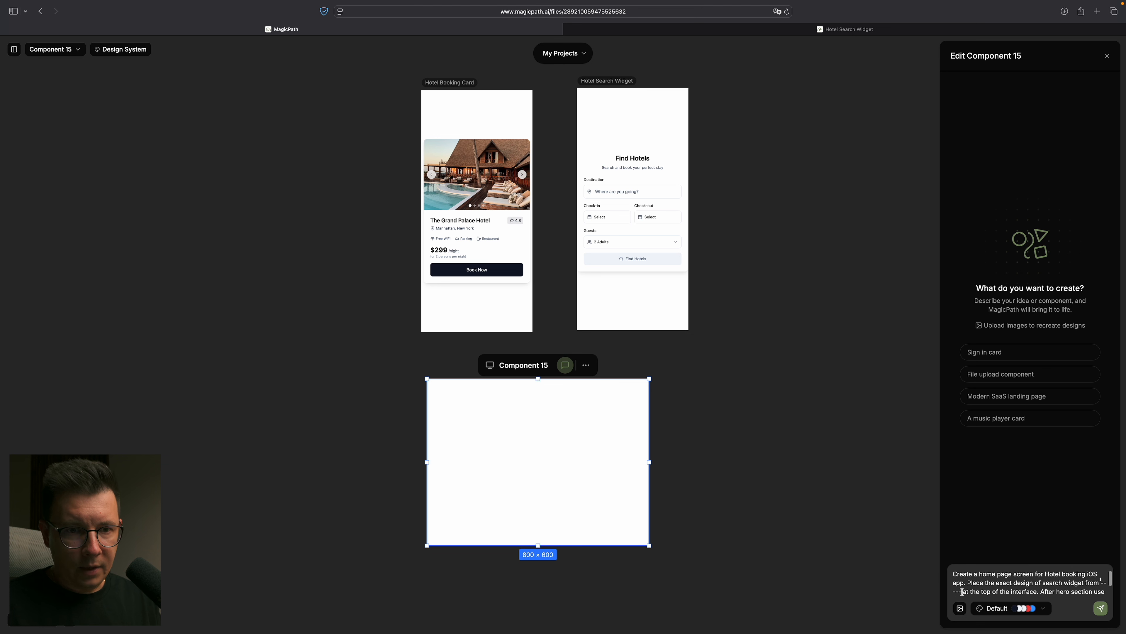
key("BackSpace")
key("BackSpace")
key("BackSpace")
key("BackSpace")
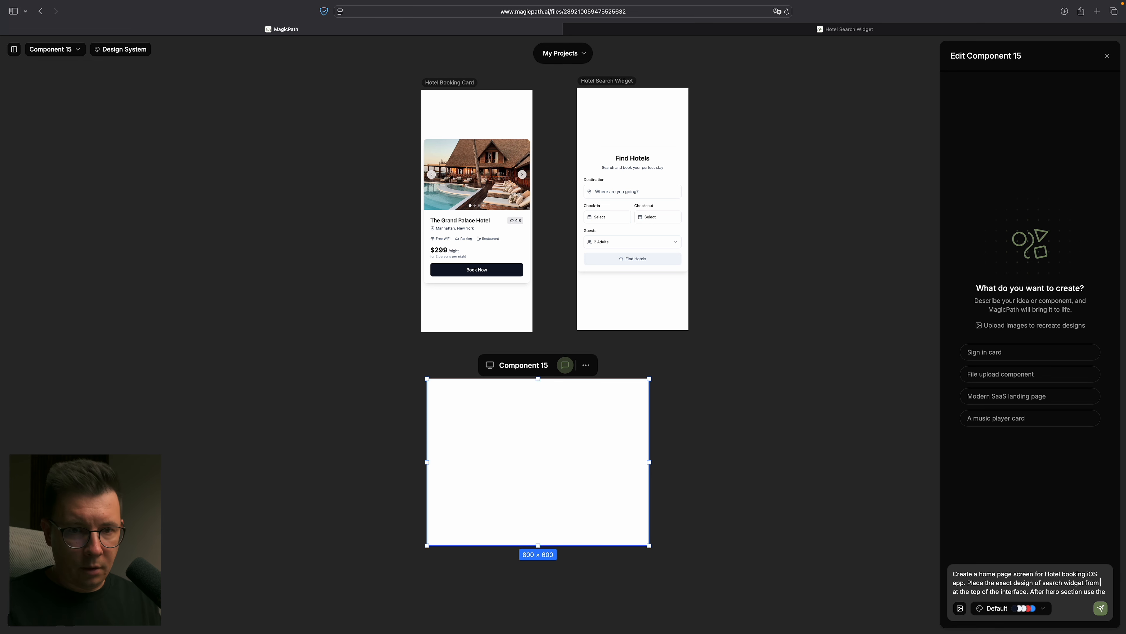
type("@")
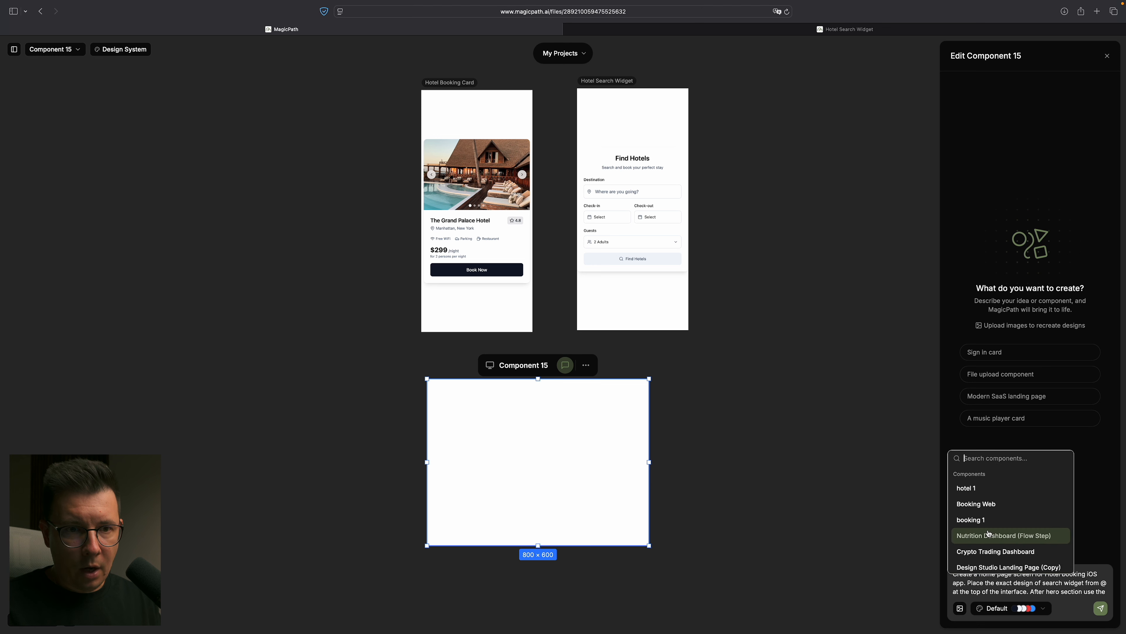
scroll(989, 532, "down", 2)
scroll(989, 532, "down", 3)
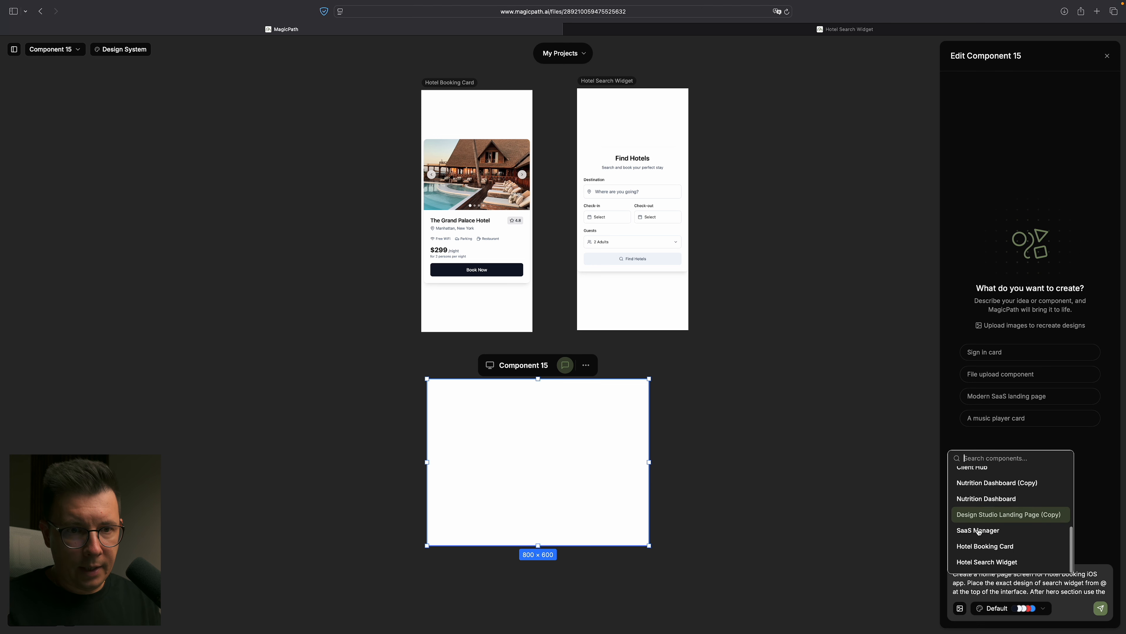
left_click(998, 550)
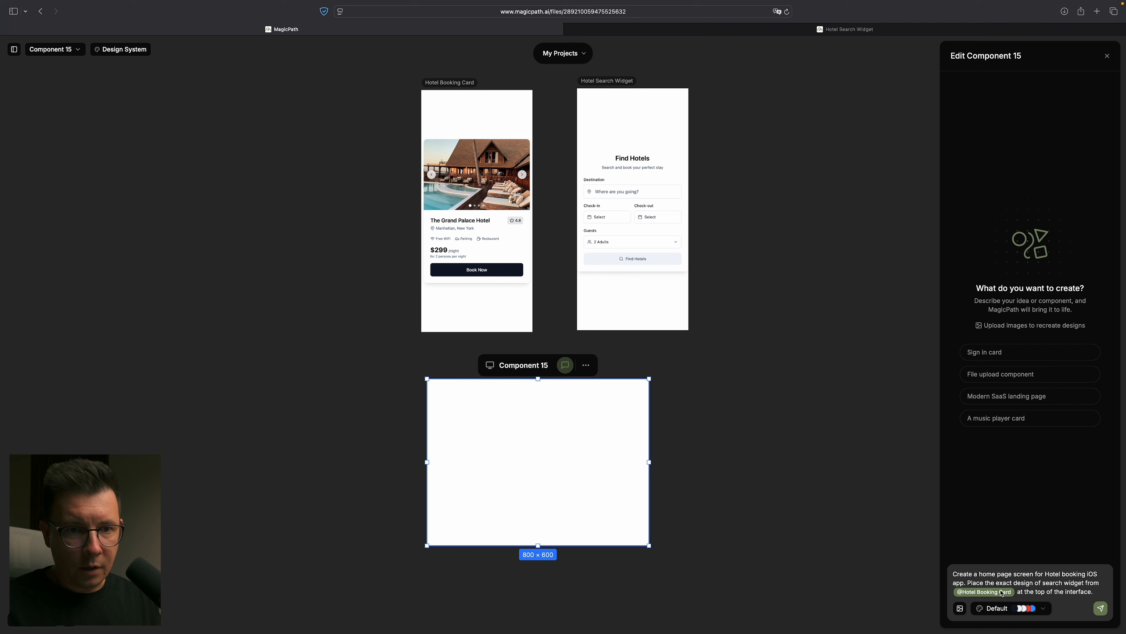
- Replace the dashed placeholder after "hotel card from" in the prompt with a mention of the Hotel Search Widget component
type("After hero section use the exact design of the hotel card from ----- for the \"Popular Hotels\" section.")
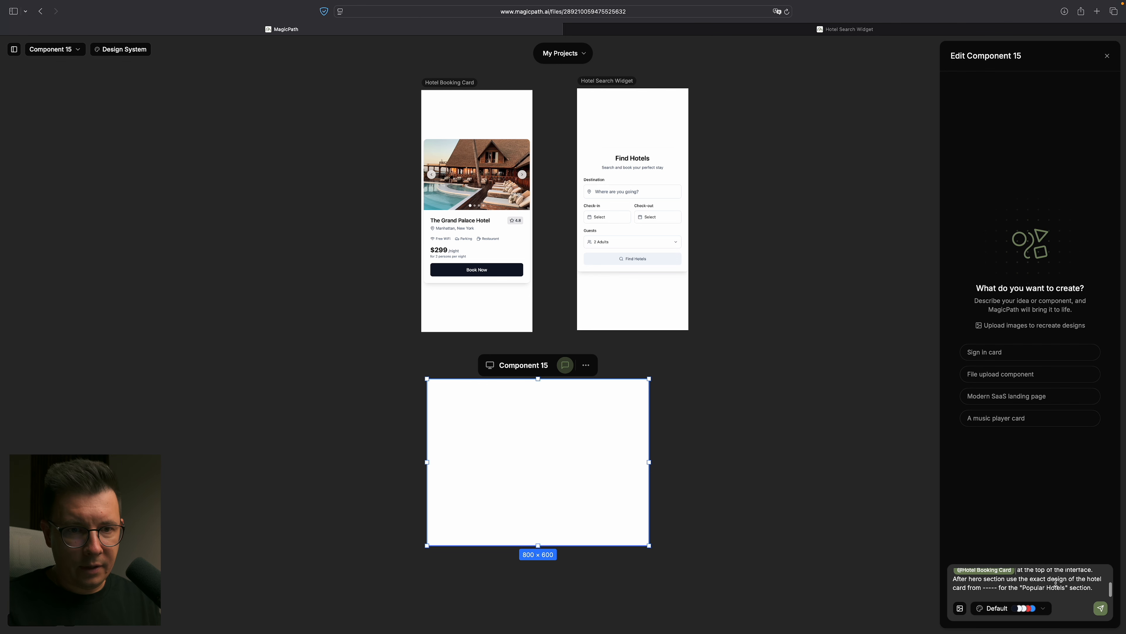
key("BackSpace")
key("BackSpace")
key("BackSpace")
key("BackSpace")
key("BackSpace")
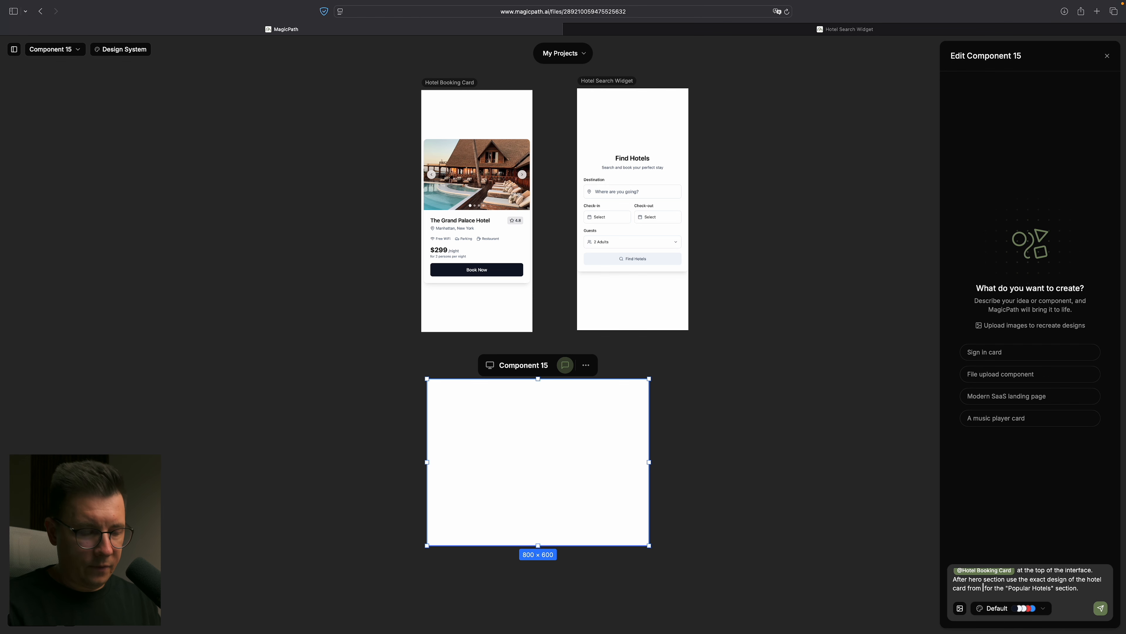
type("@")
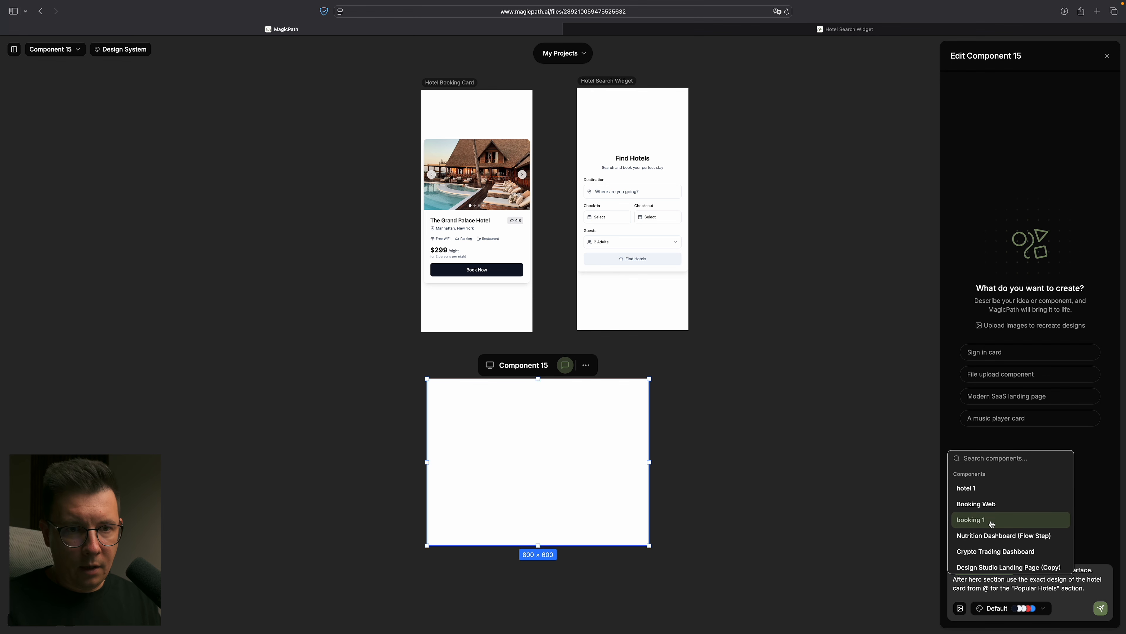
scroll(988, 533, "down", 3)
scroll(988, 533, "down", 3)
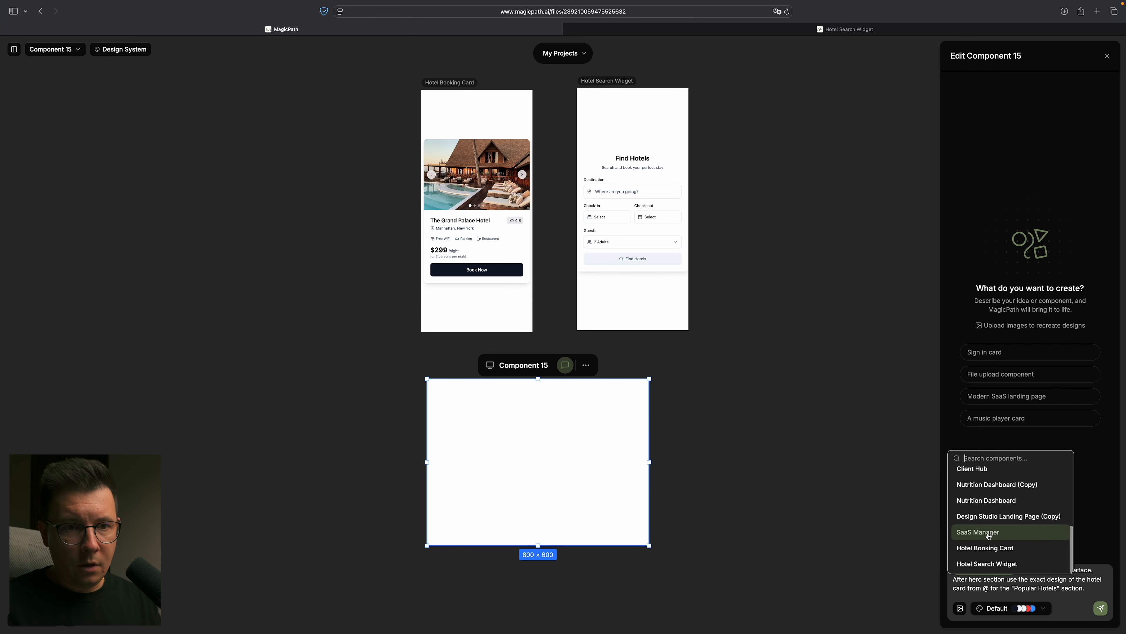
left_click(979, 568)
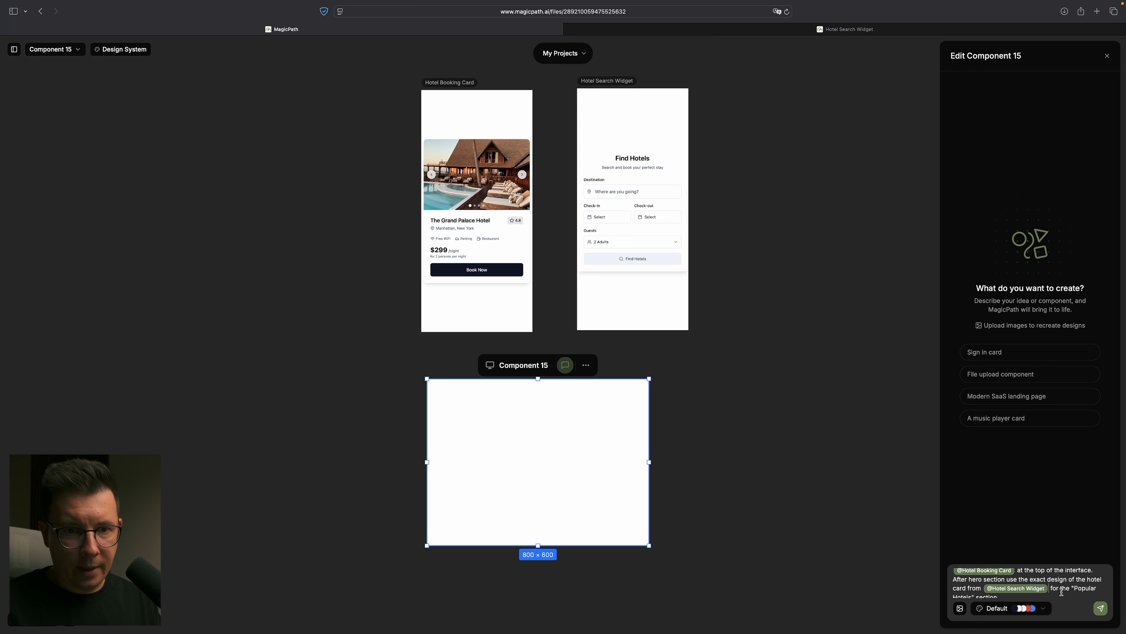
- Check the end of the home page prompt and submit it to generate the screen
scroll(1060, 582, "down", 1)
left_click(1061, 580)
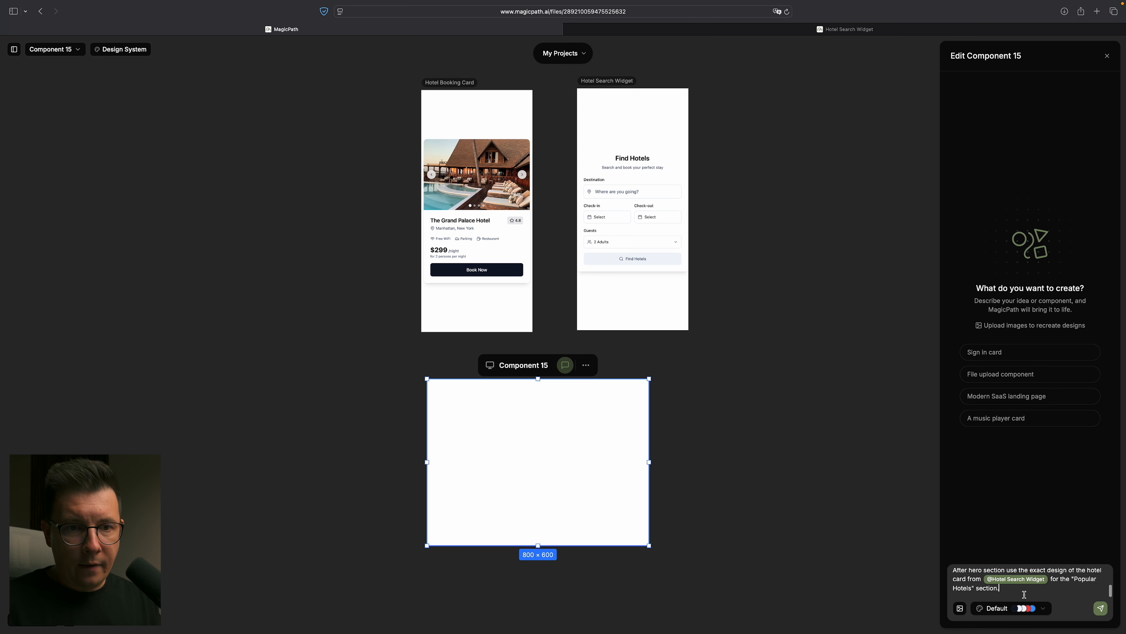
left_click(1101, 609)
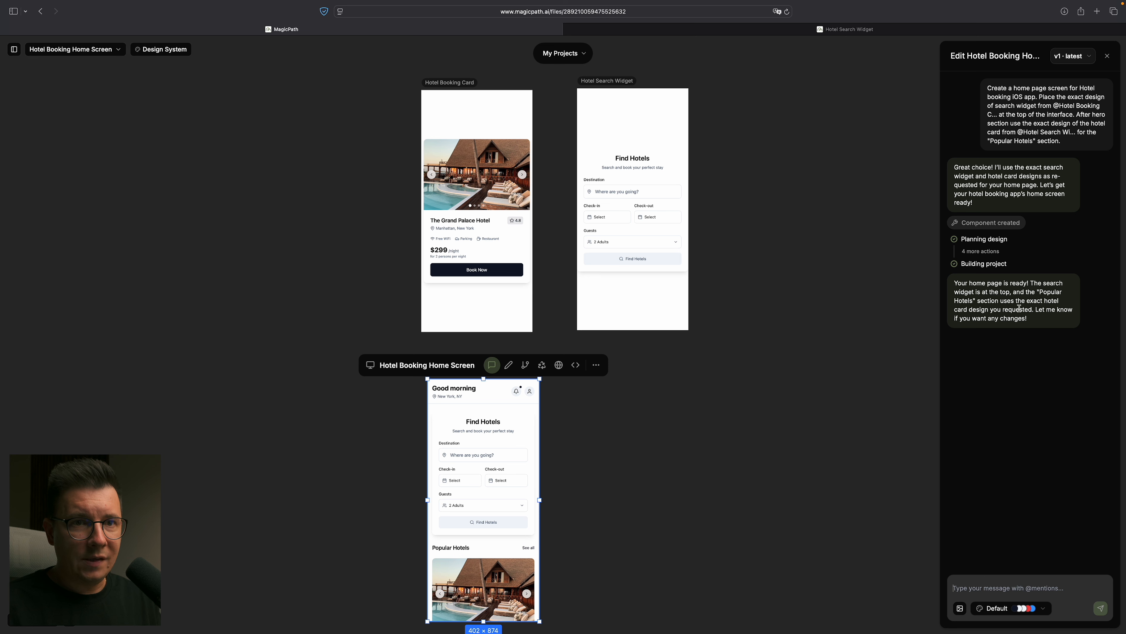
- Open the generated Hotel Booking Home Screen as a web preview and close the old Hotel Search Widget preview
scroll(723, 439, "down", 2)
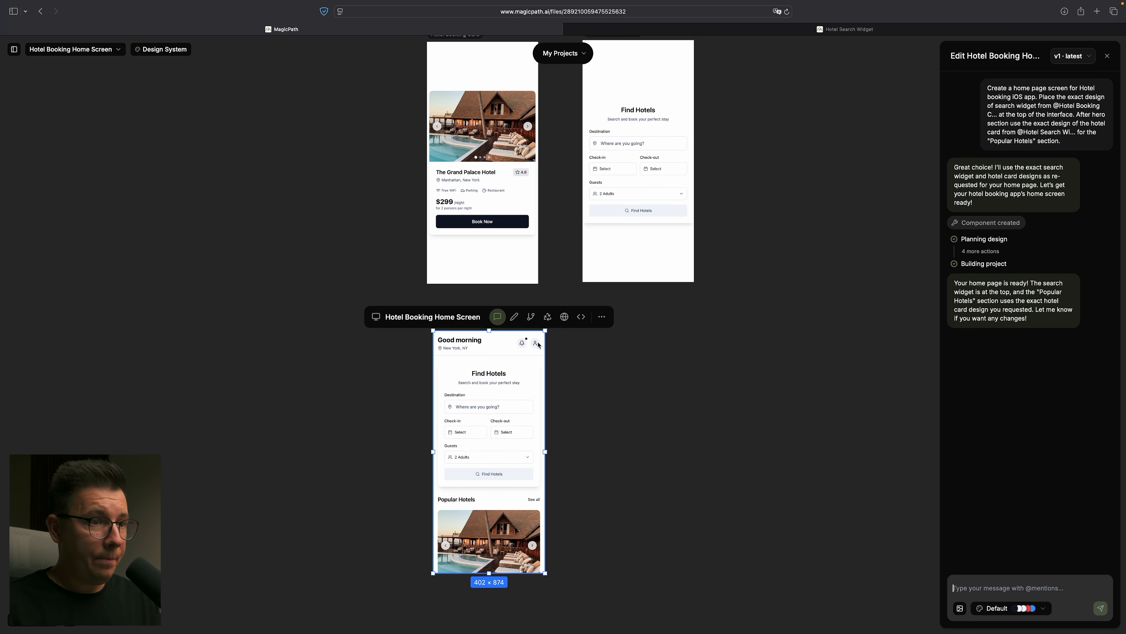
left_click(564, 317)
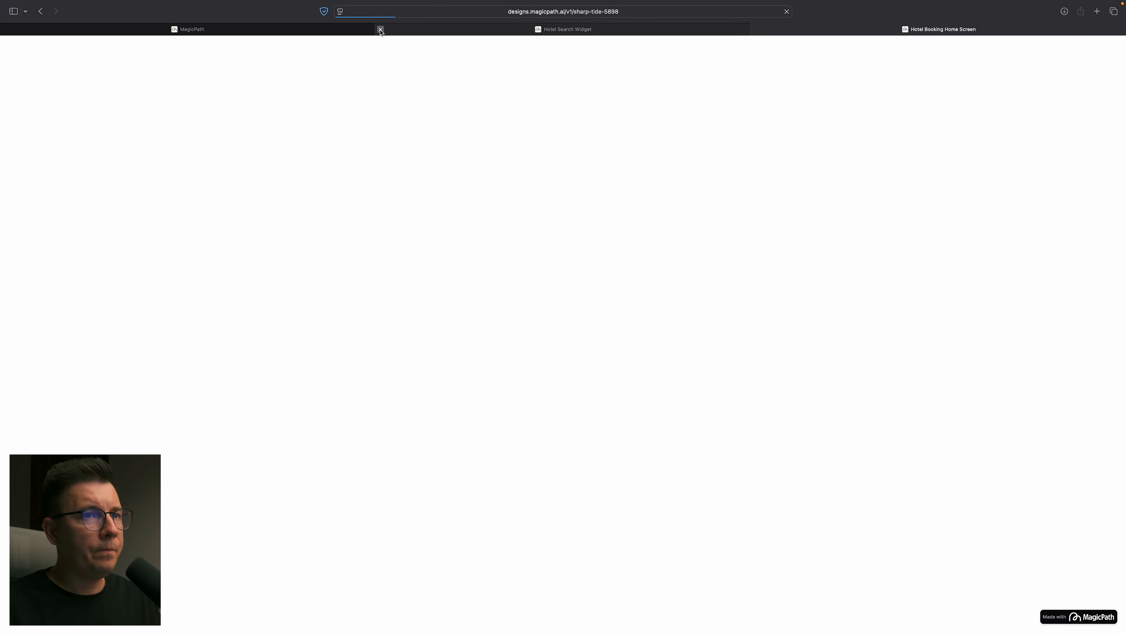
left_click(380, 29)
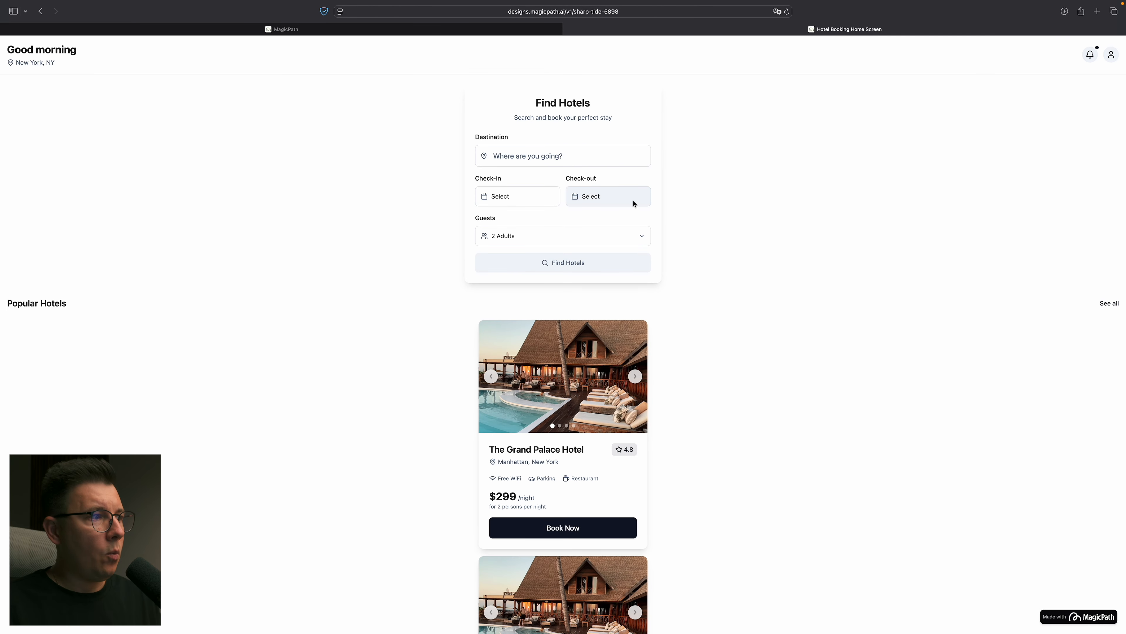
right_click(367, 149)
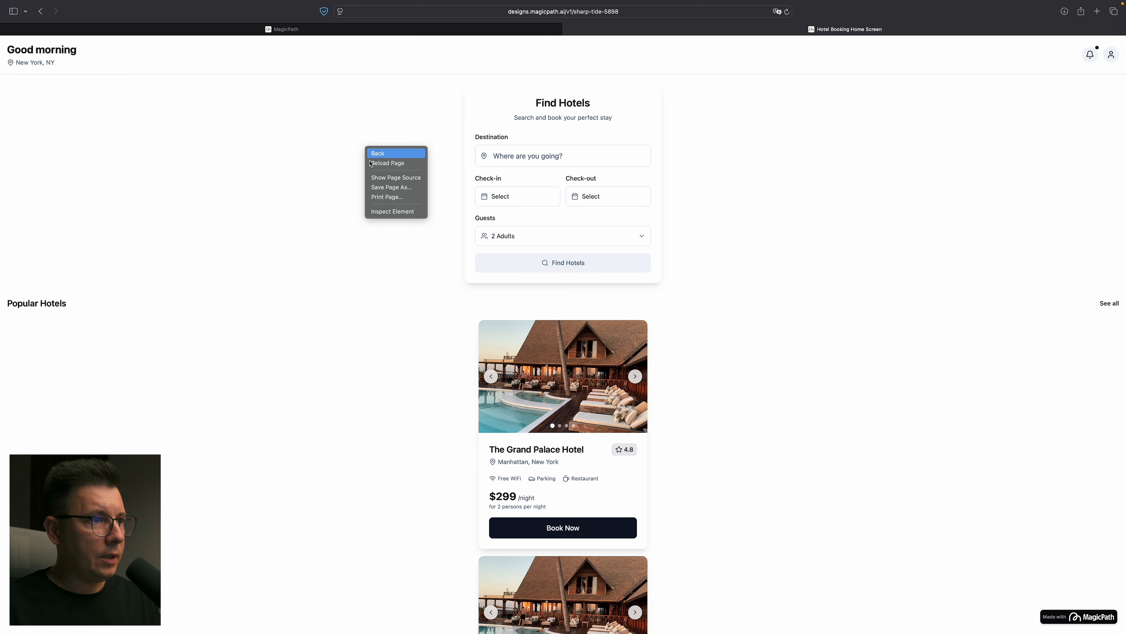
left_click(393, 211)
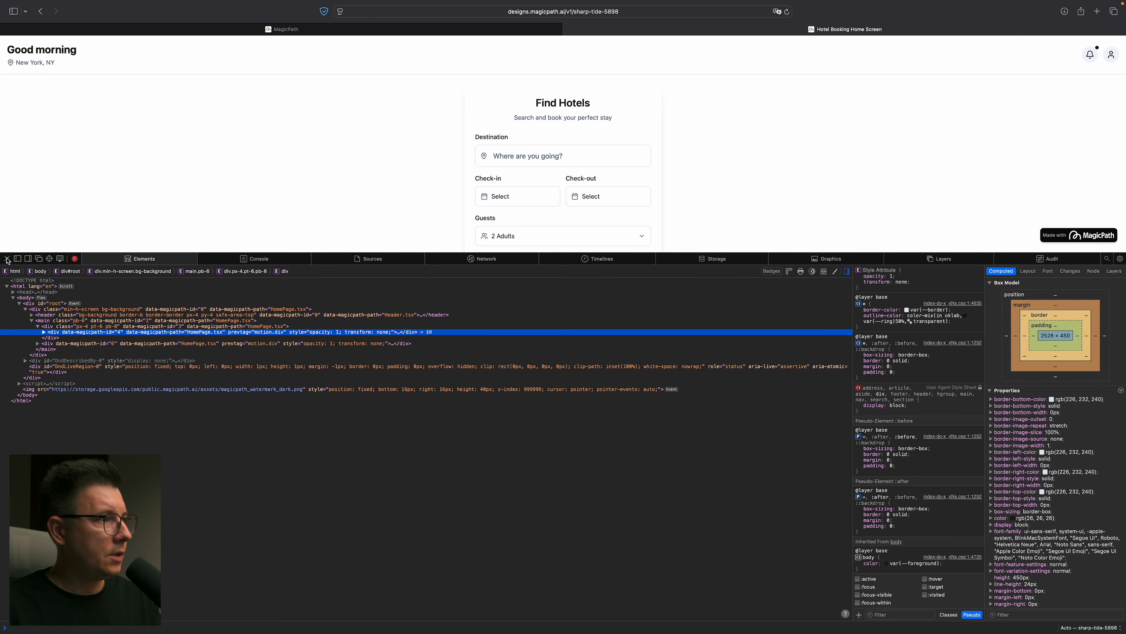
left_click(7, 258)
- Enter Responsive Design Mode for the home screen preview and set the viewport to iPhone Pro Max size
mouse_move(253, 4)
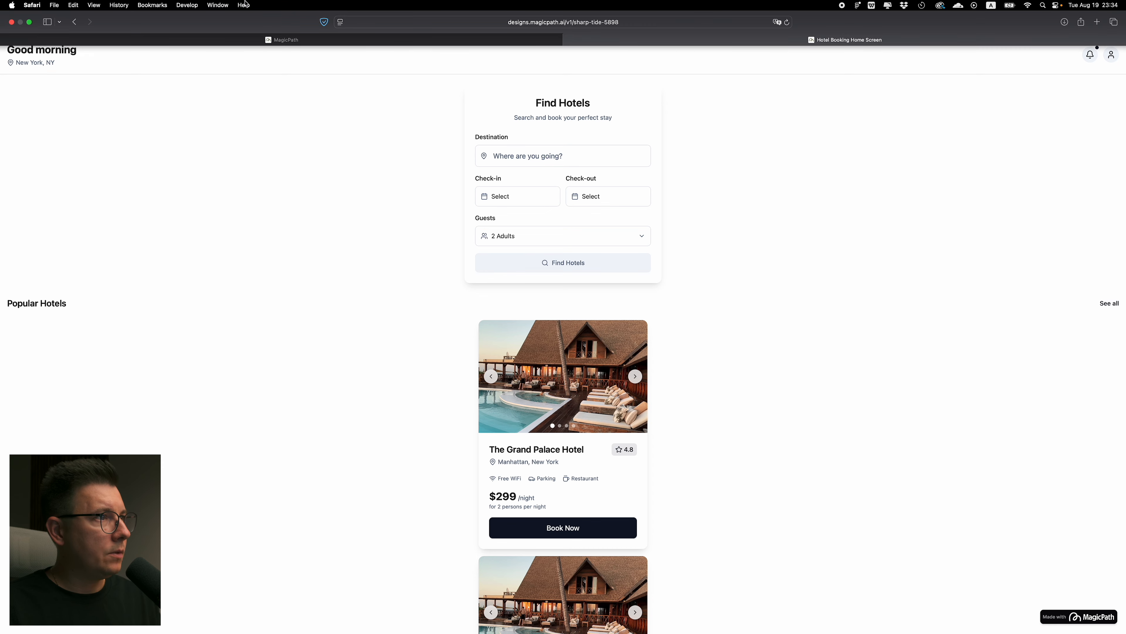
left_click(188, 6)
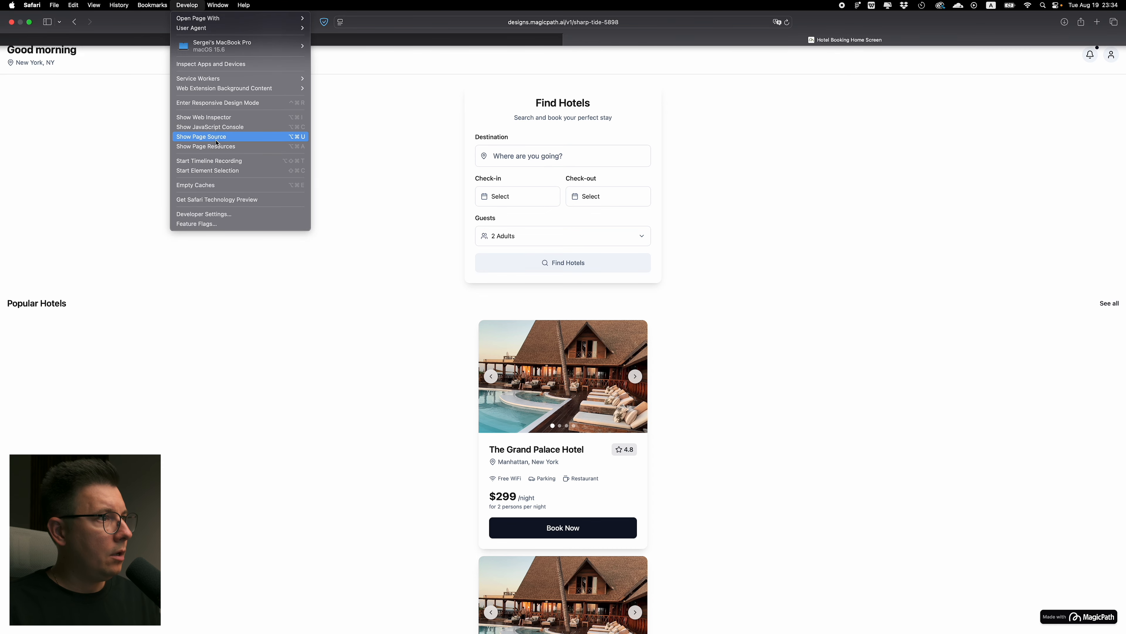
left_click(226, 103)
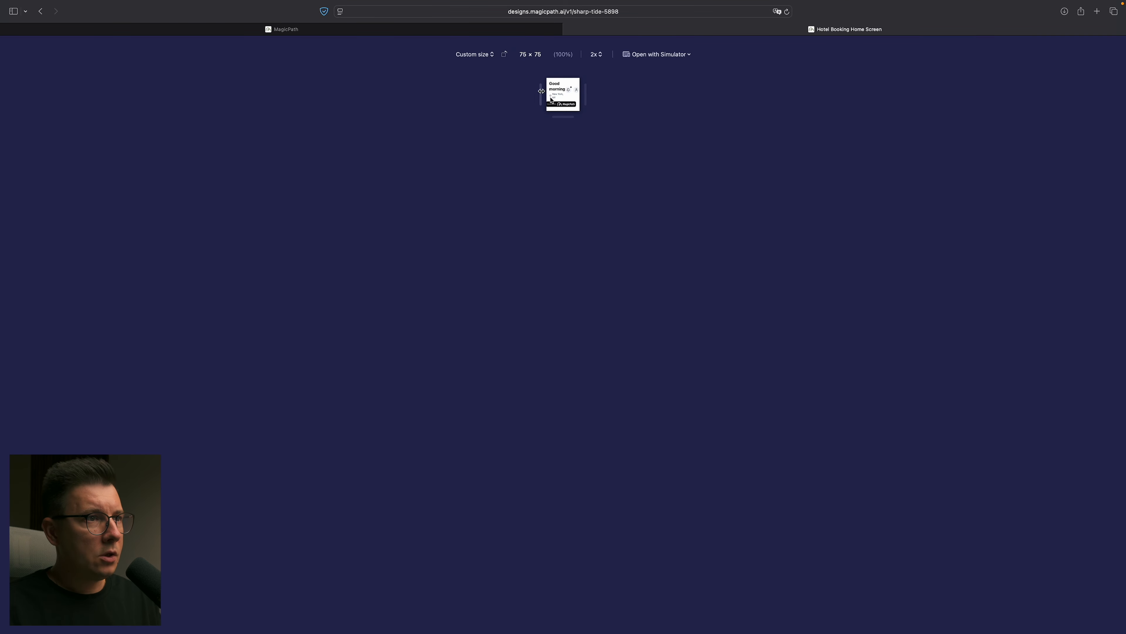
left_click_drag(570, 112, 563, 445)
left_click(485, 54)
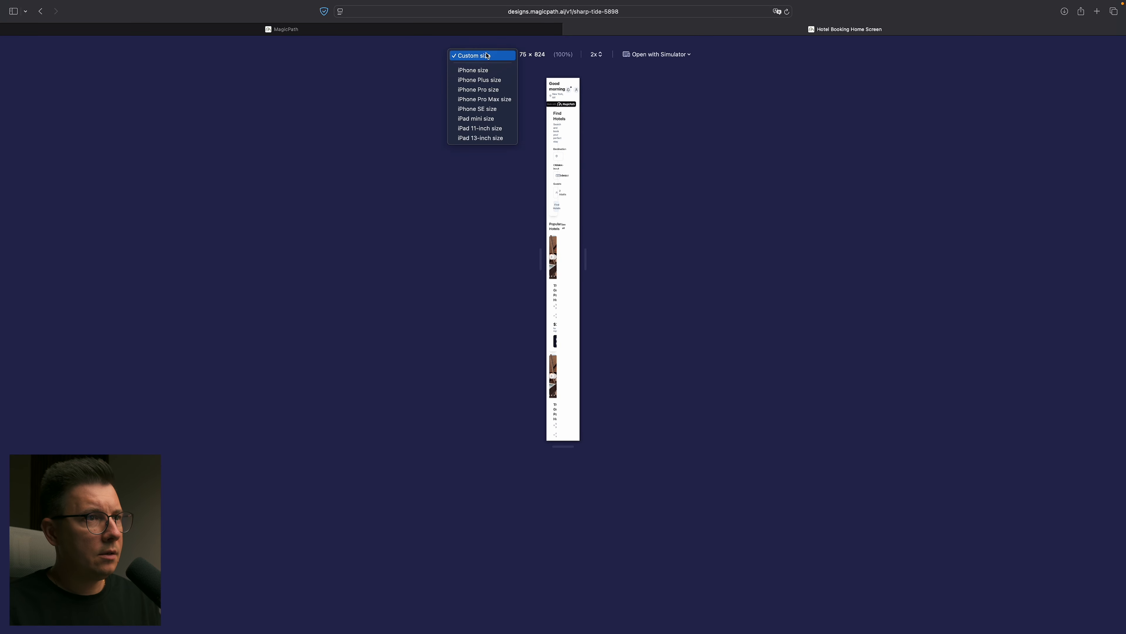
left_click(486, 100)
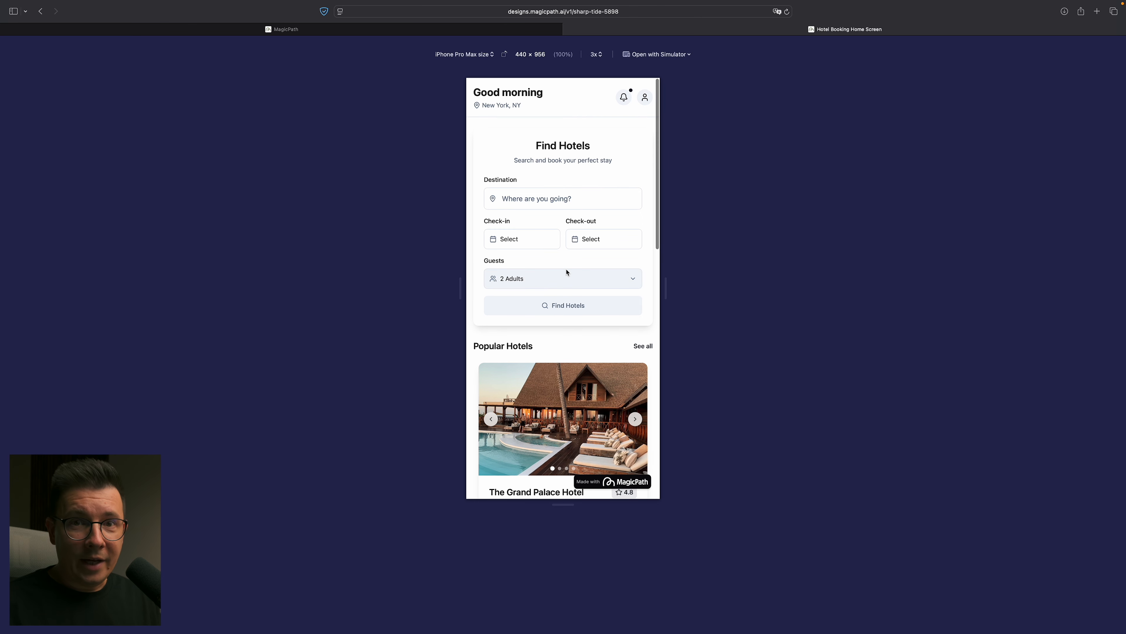
- Examine the mobile home page from its header and search widget down to the end of the Popular Hotels list
scroll(561, 231, "down", 3)
scroll(543, 138, "up", 3)
scroll(600, 307, "down", 4)
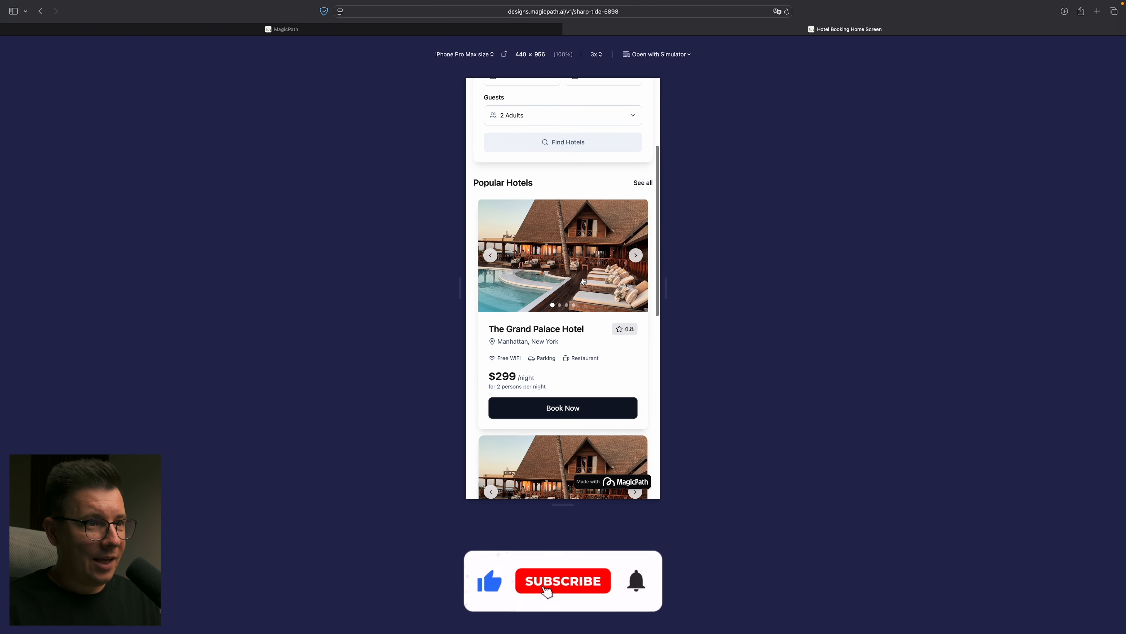
scroll(600, 307, "down", 2)
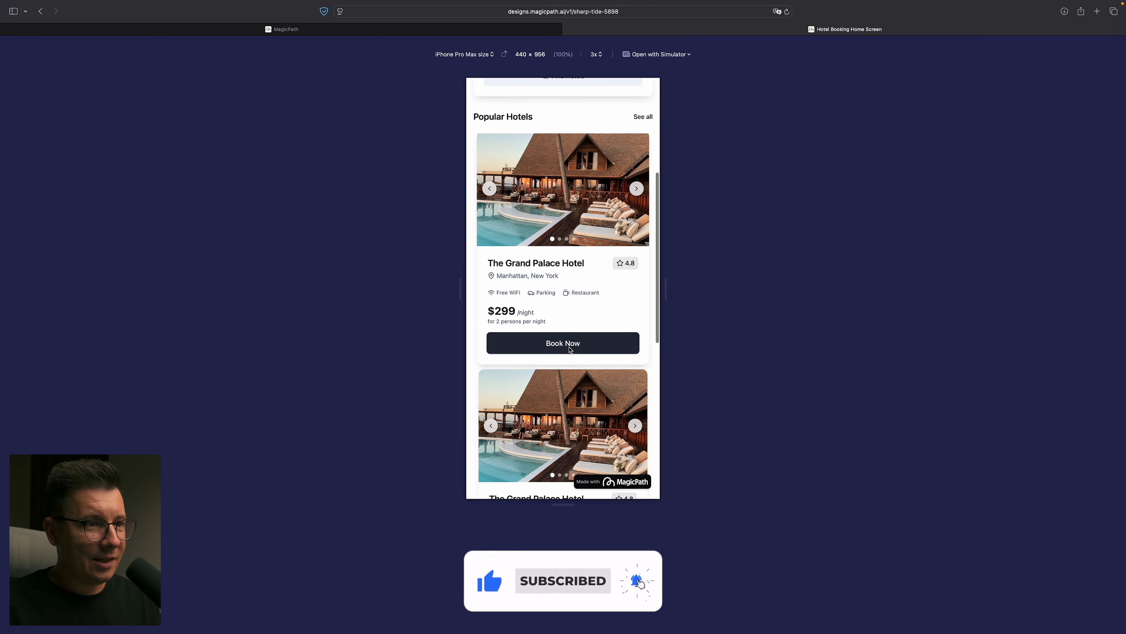
scroll(507, 184, "up", 3)
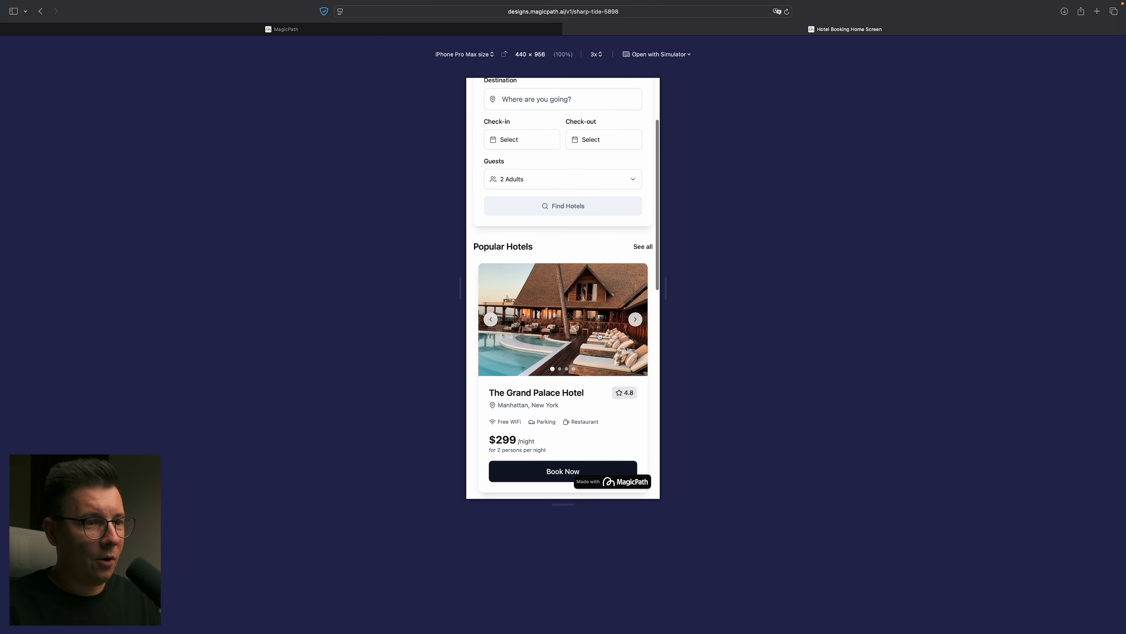
scroll(574, 270, "down", 10)
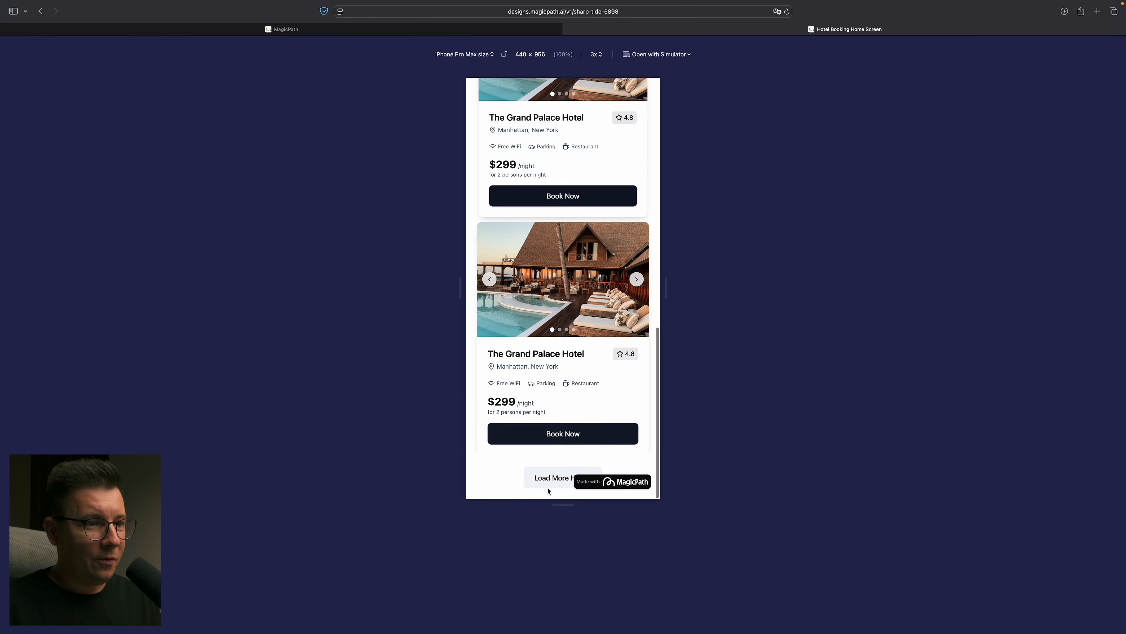
scroll(551, 444, "up", 10)
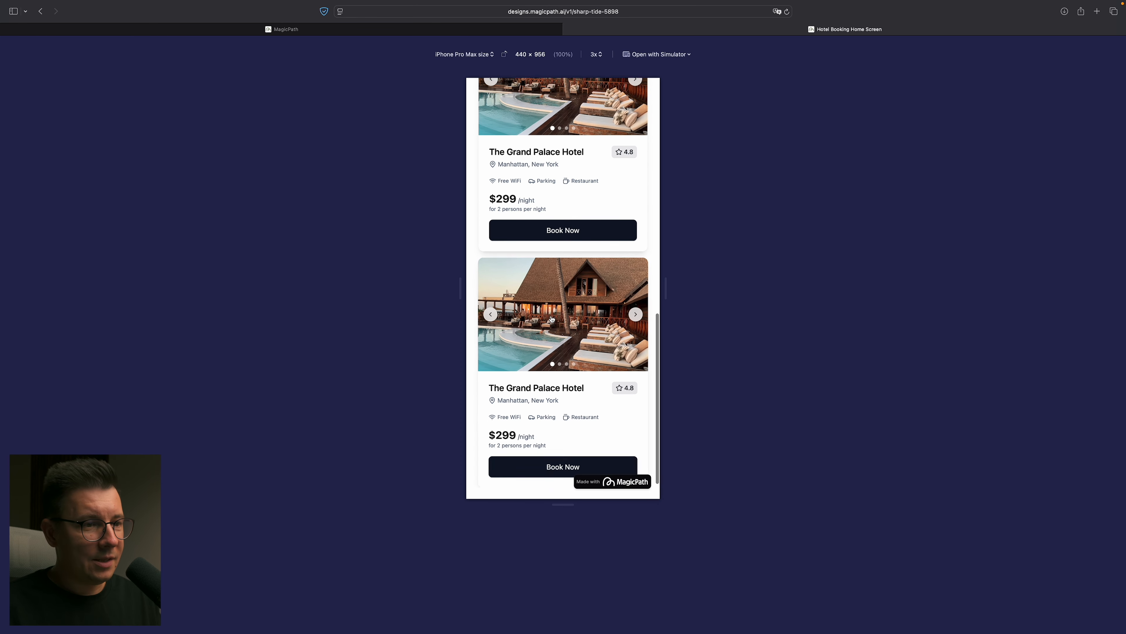
left_click_drag(493, 91, 548, 95)
left_click(556, 127)
scroll(553, 269, "down", 3)
scroll(533, 371, "up", 3)
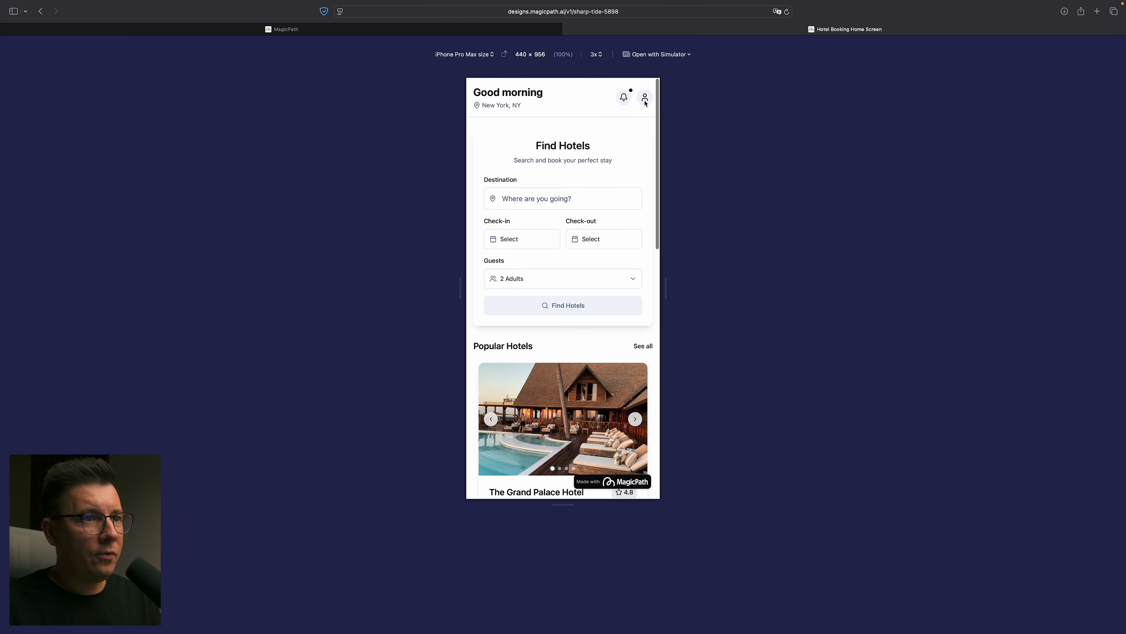
scroll(572, 296, "down", 15)
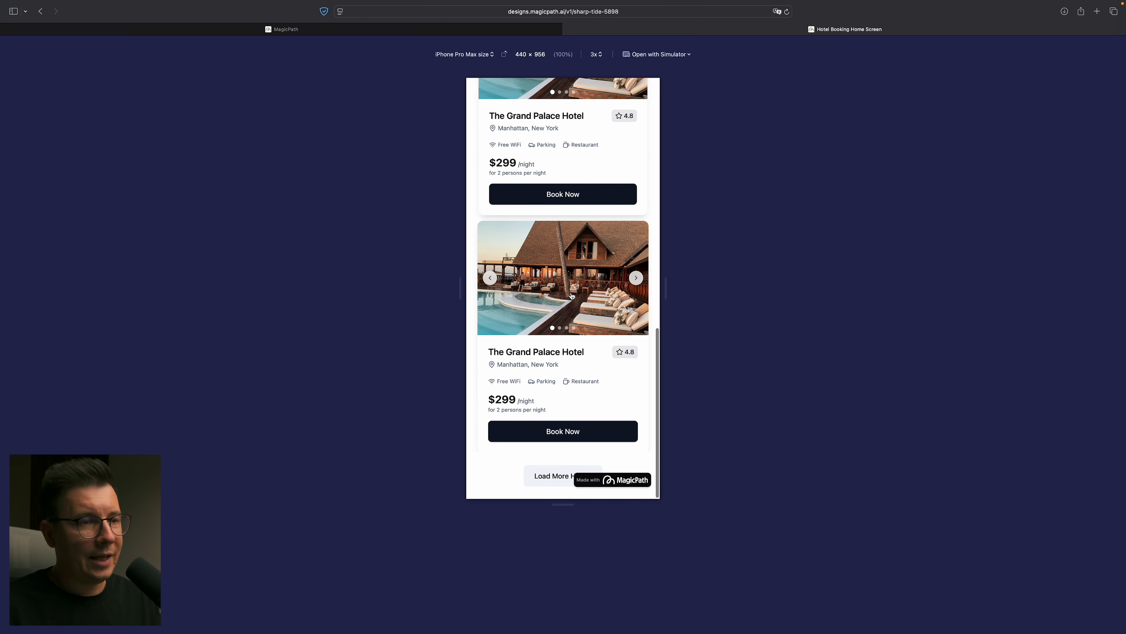
scroll(572, 296, "up", 15)
- Return to the MagicPath canvas and send "add a profile menu" in the Hotel Booking Home Screen's chat
left_click(397, 29)
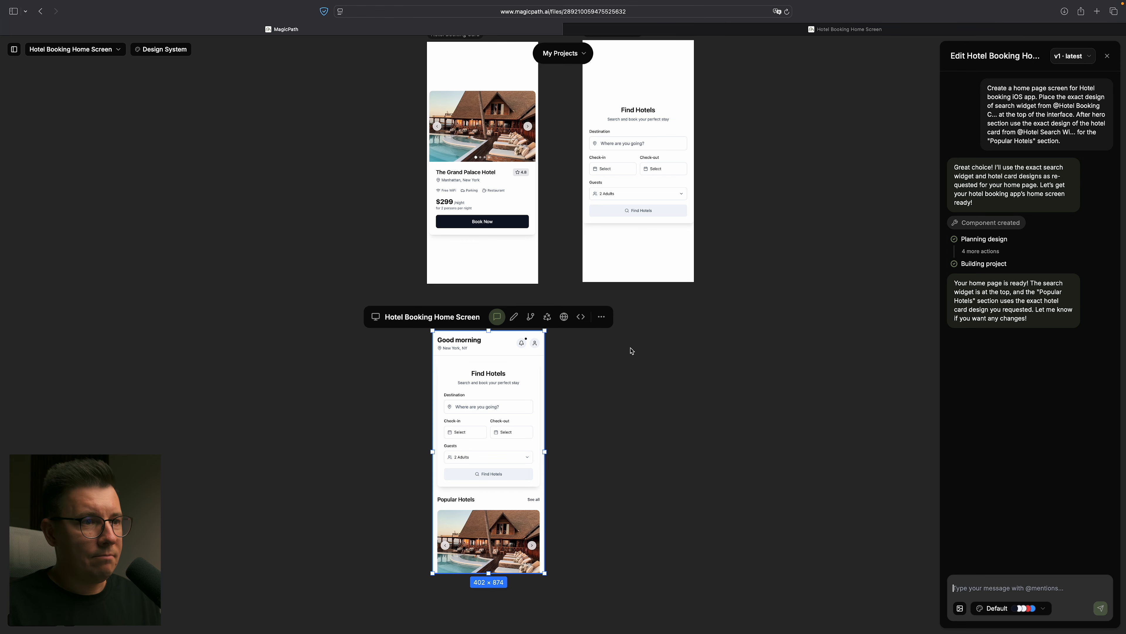
left_click(727, 455)
left_click(538, 341)
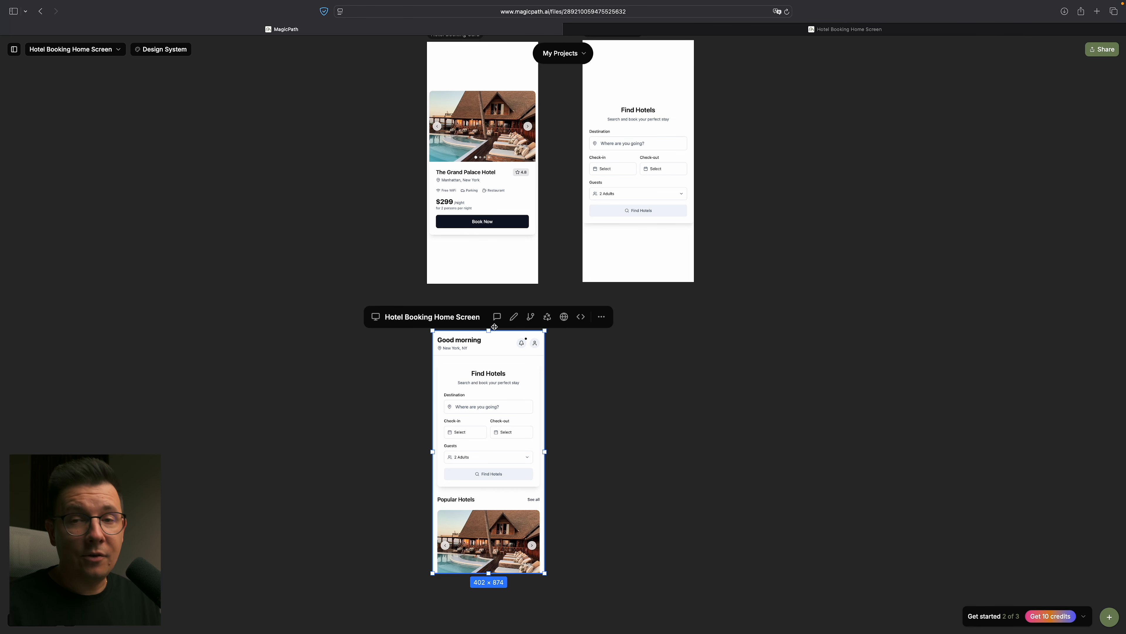
left_click(649, 384)
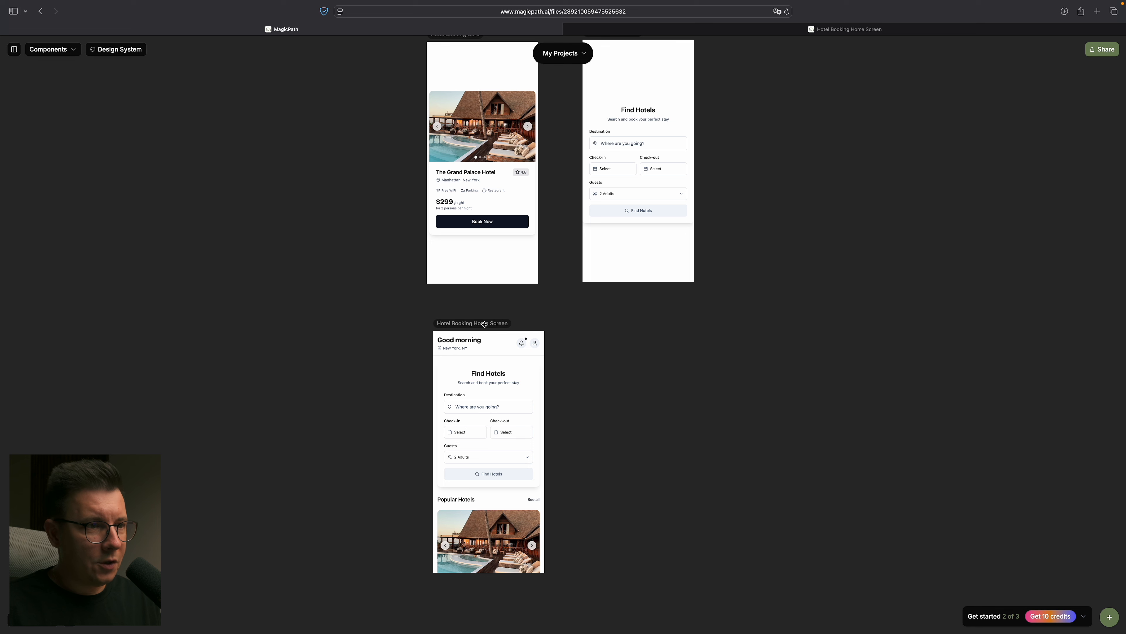
left_click(522, 356)
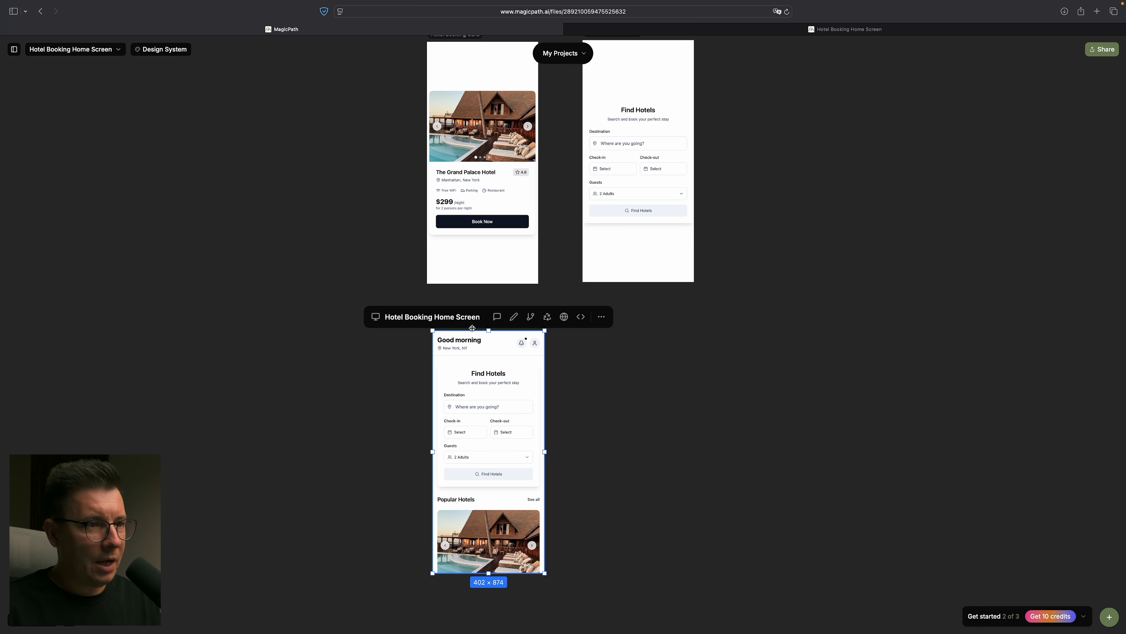
left_click(603, 377)
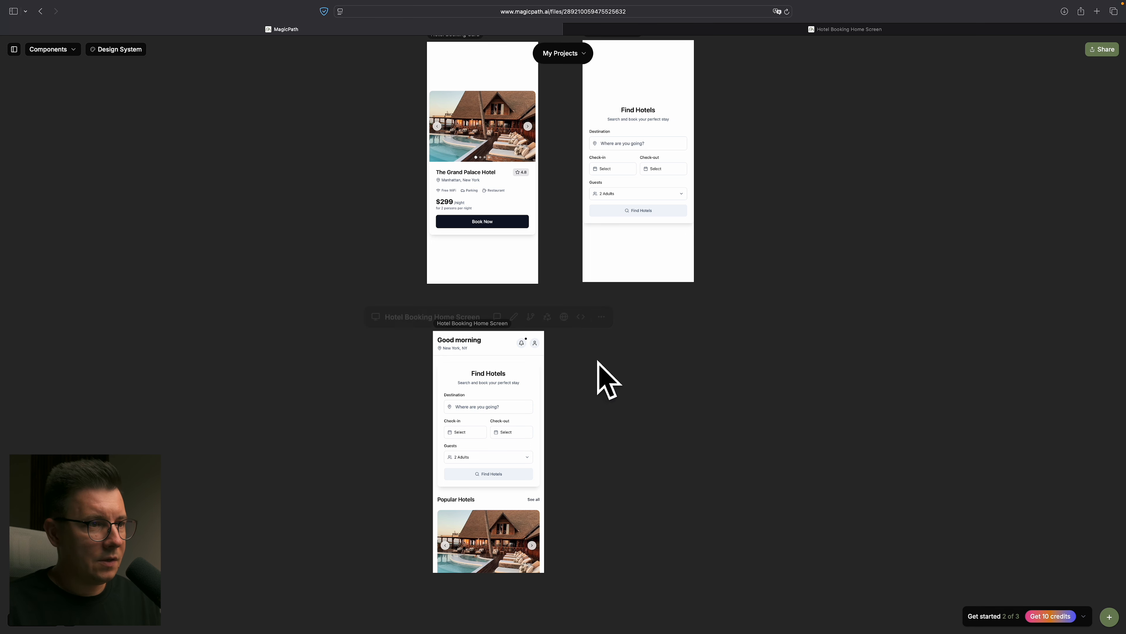
left_click(455, 323)
left_click(496, 316)
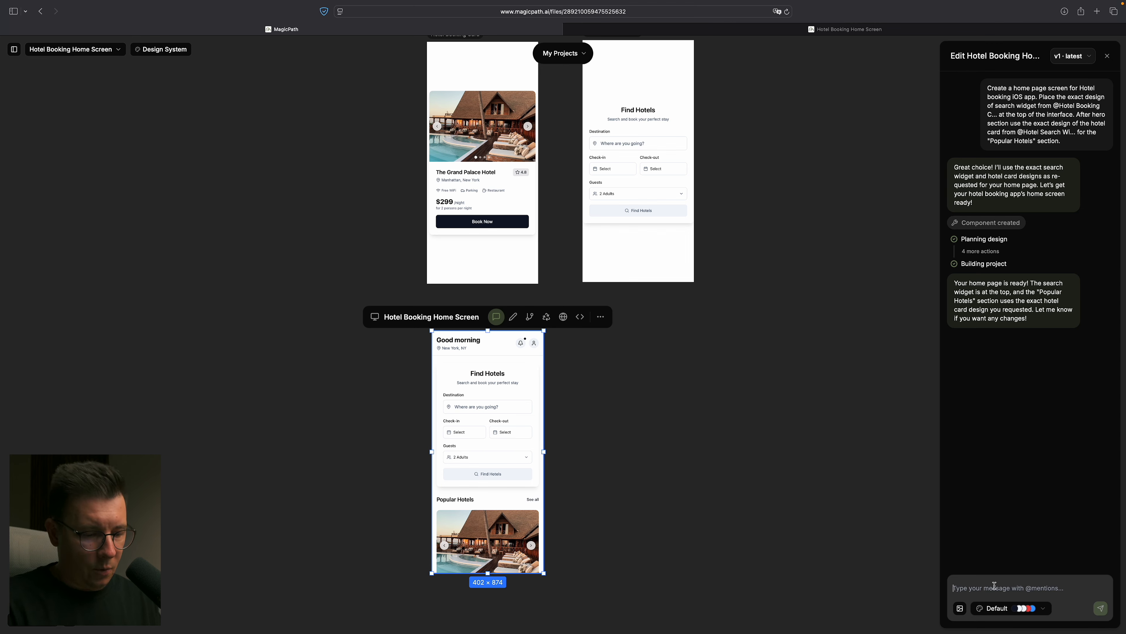
type("add a profile menu")
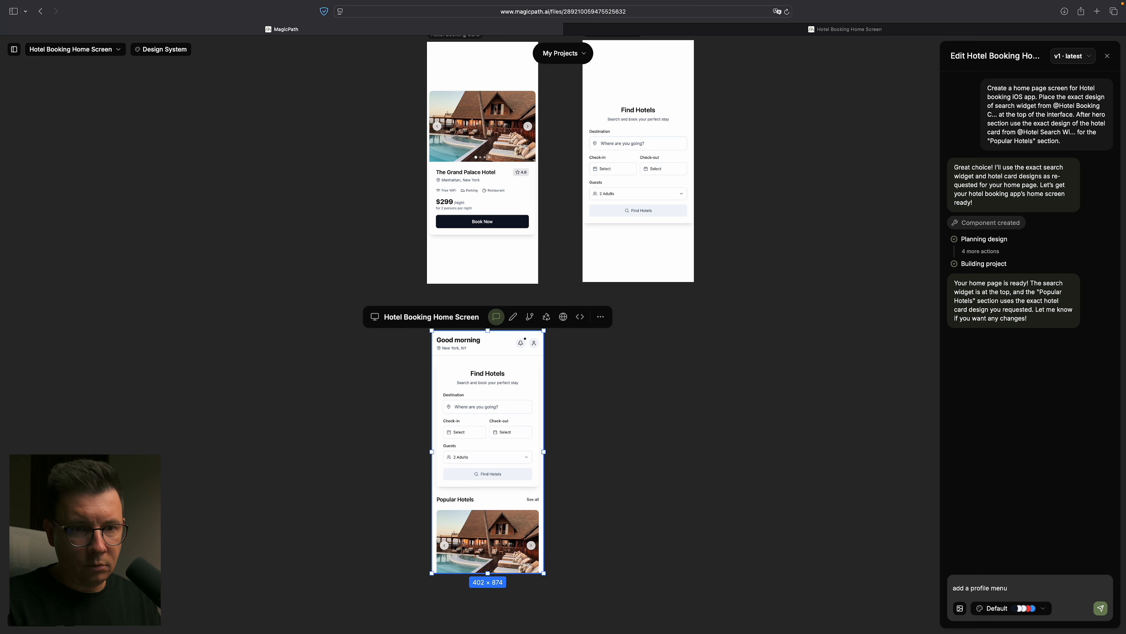
key("Return")
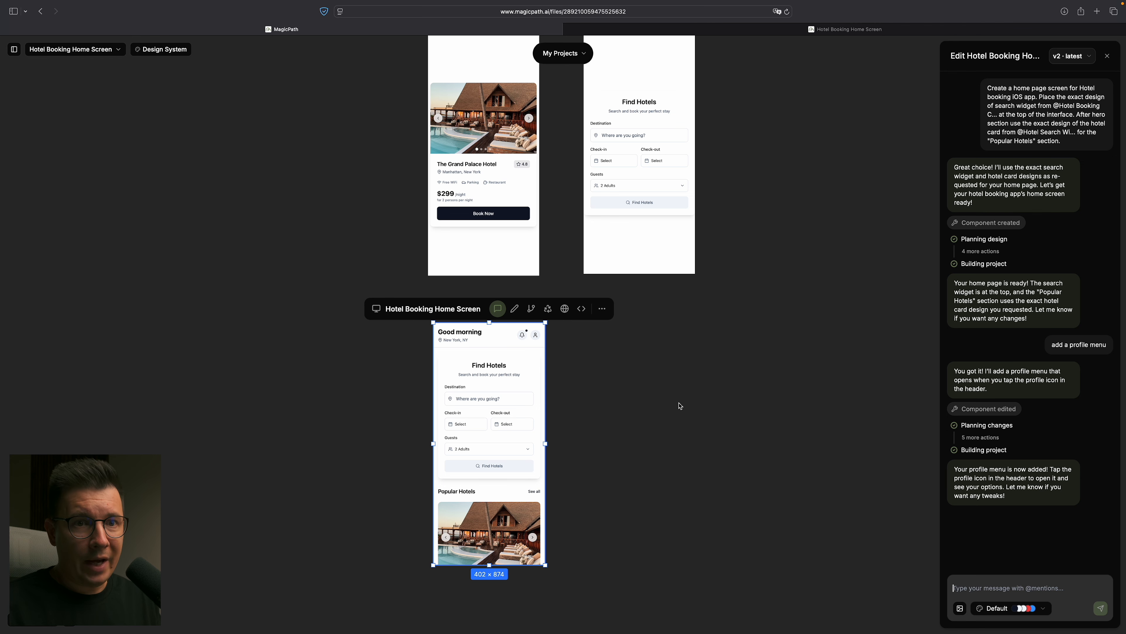
- Open the updated Hotel Booking Home Screen as a web preview, close the outdated preview and look over the page
left_click(564, 308)
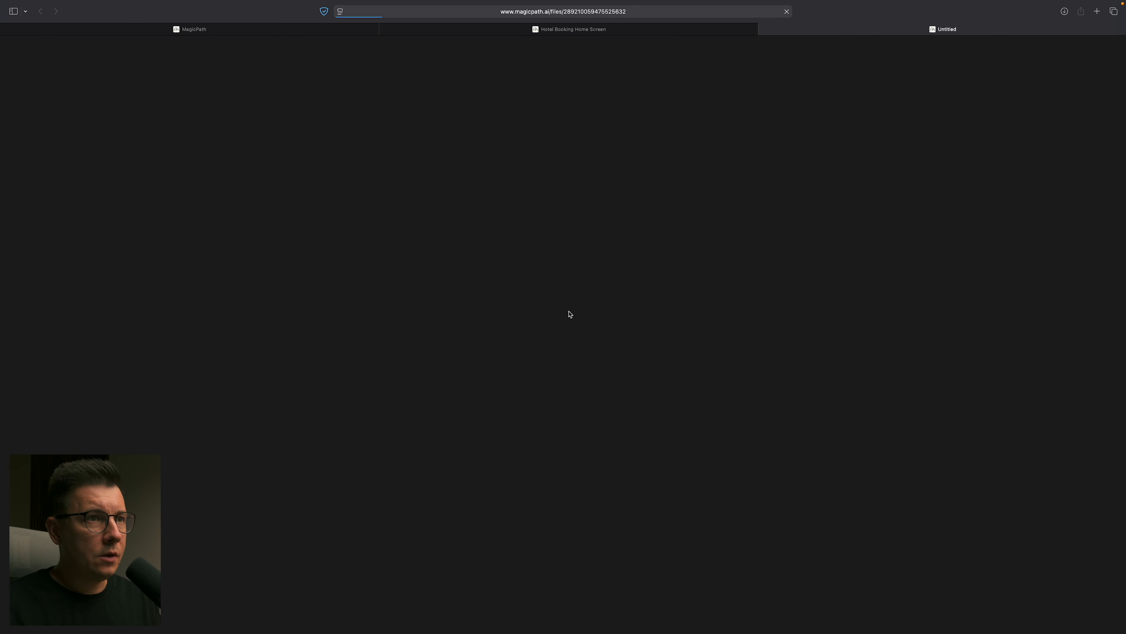
left_click(383, 30)
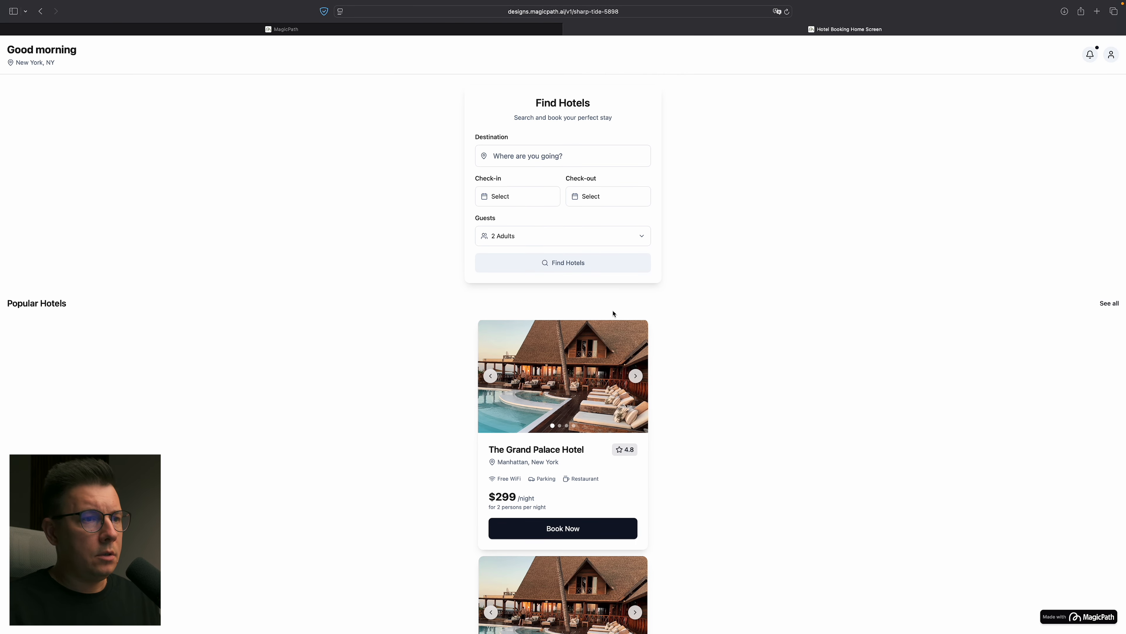
scroll(764, 383, "down", 5)
scroll(689, 254, "up", 5)
scroll(688, 257, "down", 10)
scroll(689, 256, "up", 15)
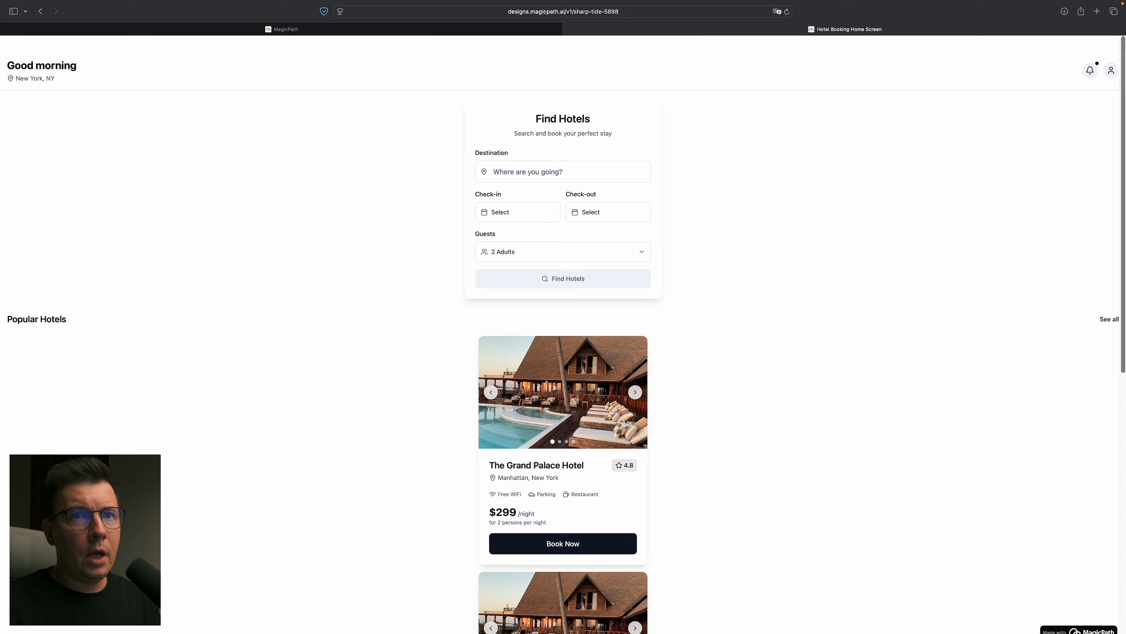
- Examine the profile menu in the page header, then return to the MagicPath canvas and deselect the home screen
left_click(1111, 54)
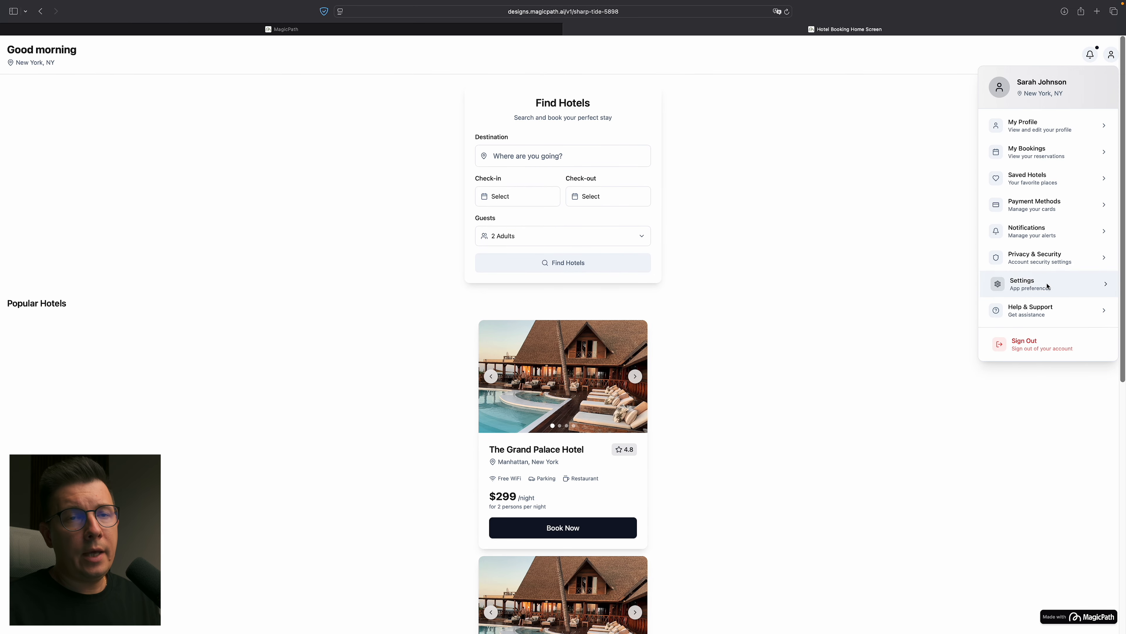
left_click(1078, 128)
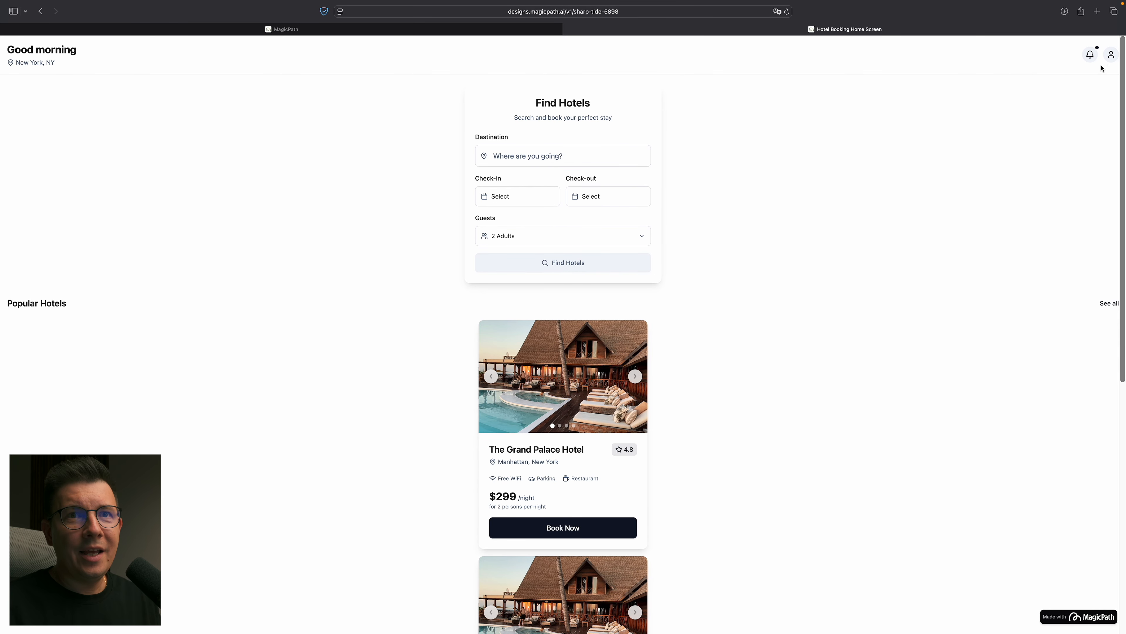
left_click(1112, 55)
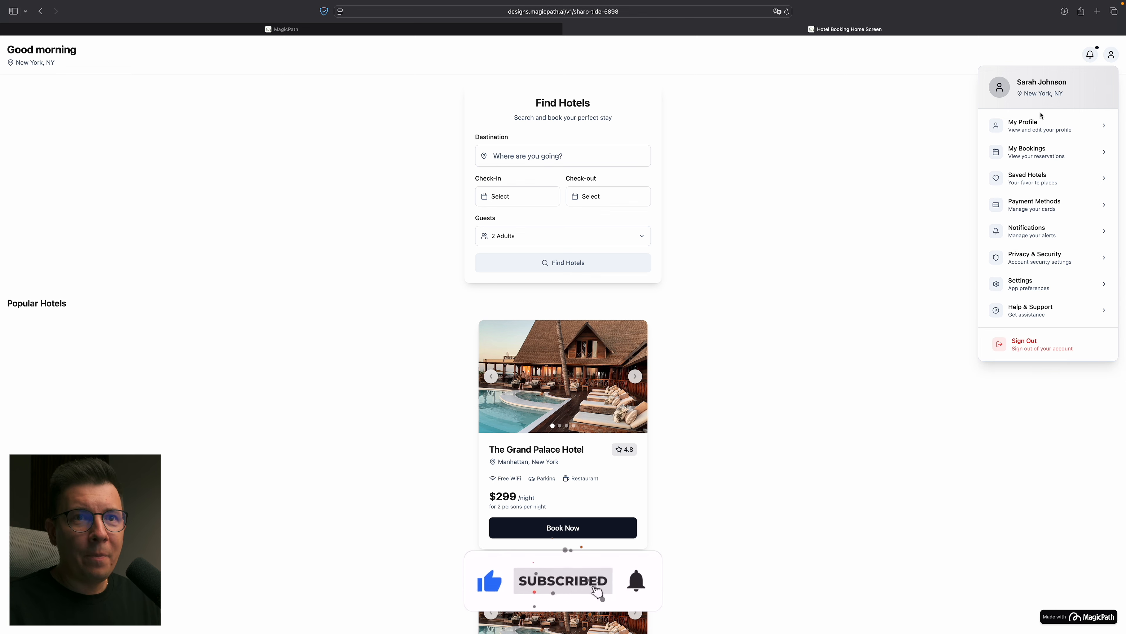
left_click(855, 166)
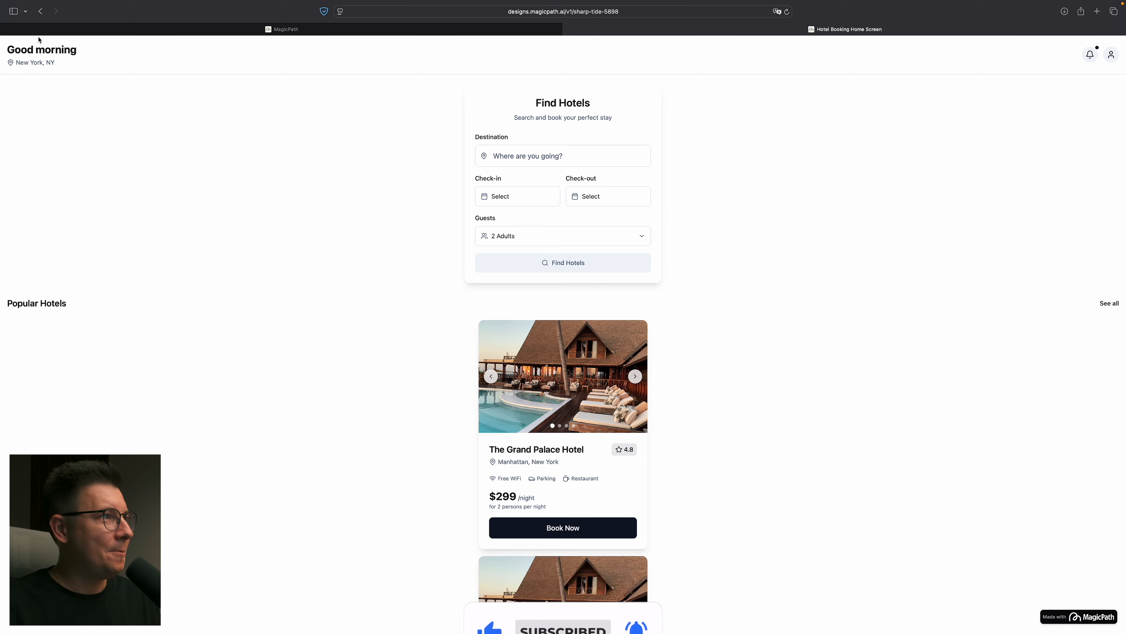
left_click(310, 28)
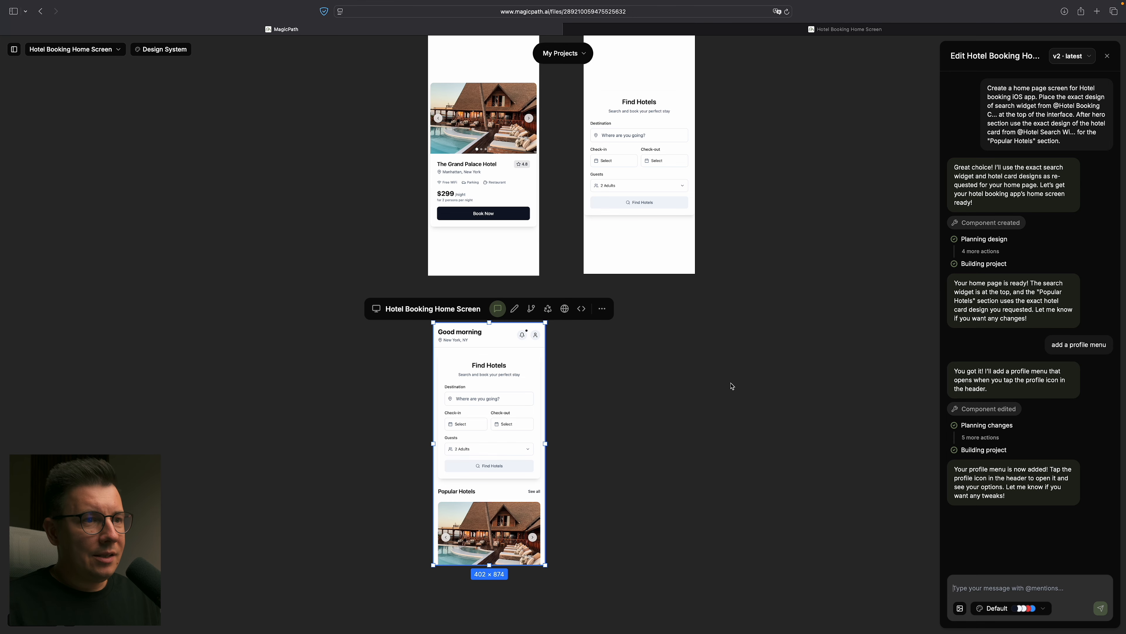
left_click(732, 386)
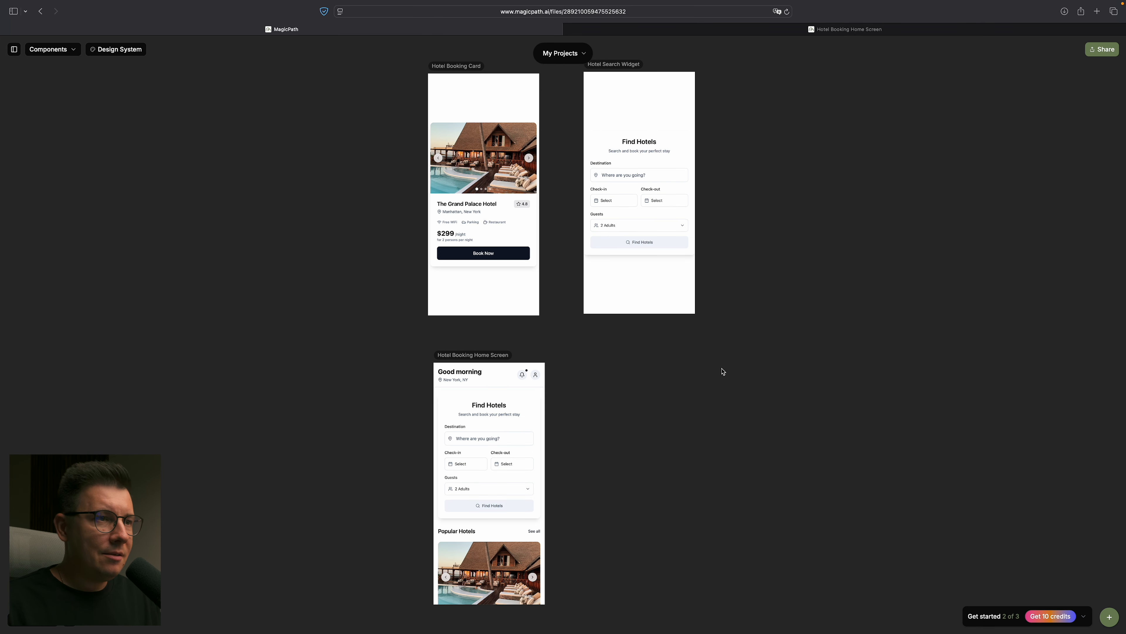